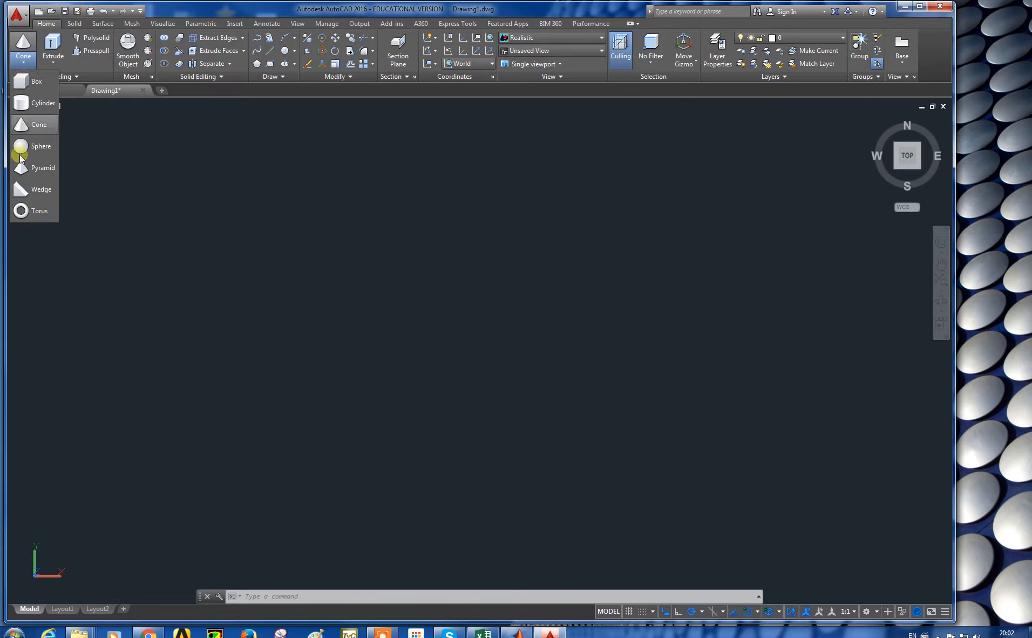
{"action": "left_click", "coordinate": [145, 244]}
{"action": "left_click", "coordinate": [273, 328]}
{"action": "left_click", "coordinate": [363, 358]}
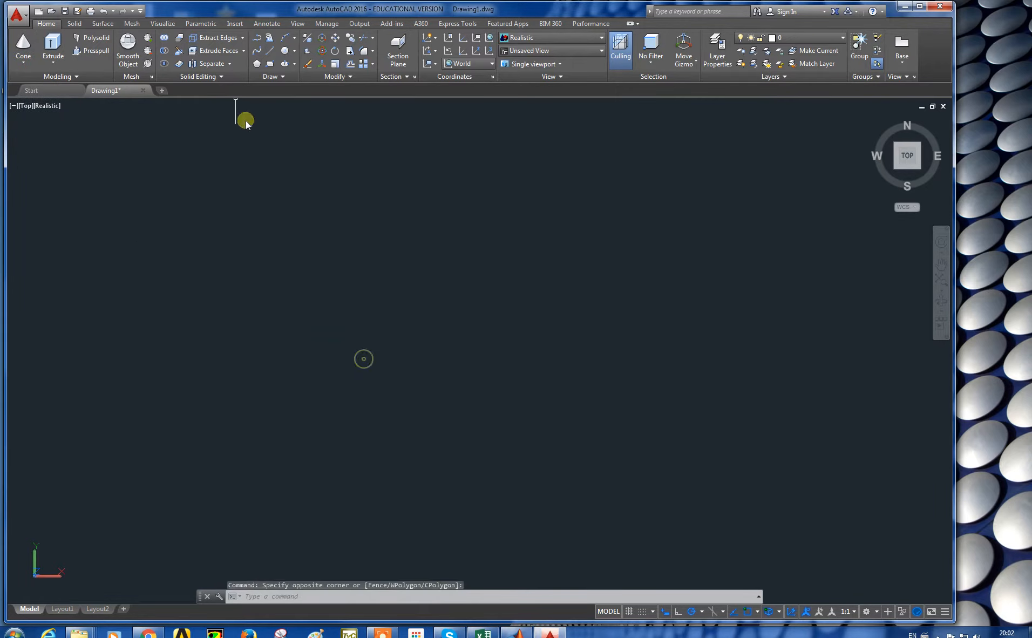
Step: Draw a rectangle 700 by 100 from a picked first corner
{"action": "left_click", "coordinate": [272, 64]}
{"action": "left_click", "coordinate": [178, 215]}
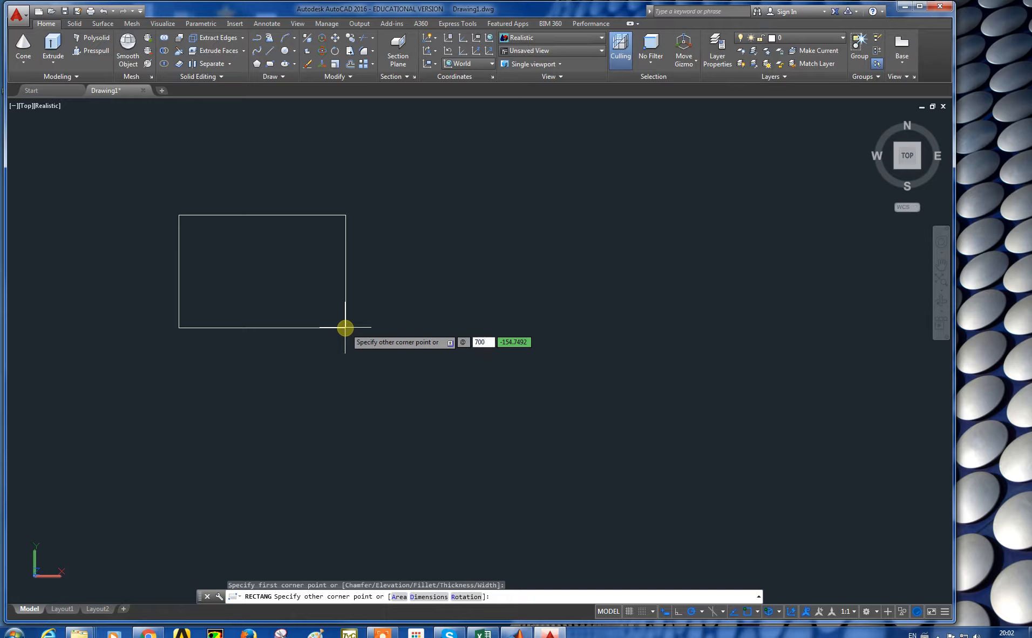
{"action": "key", "text": "Tab"}
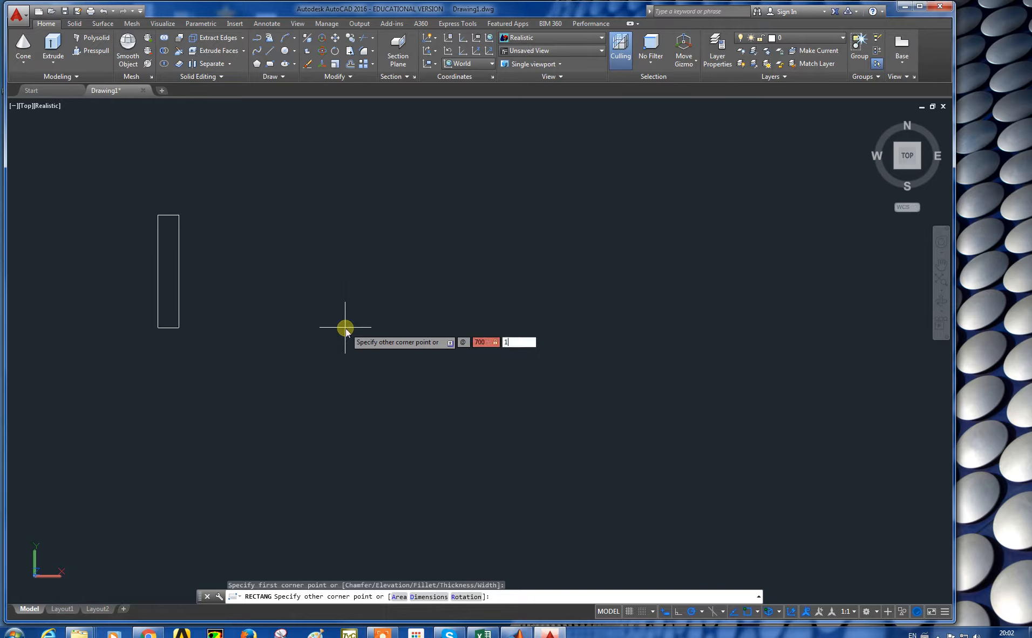
{"action": "key", "text": "Return"}
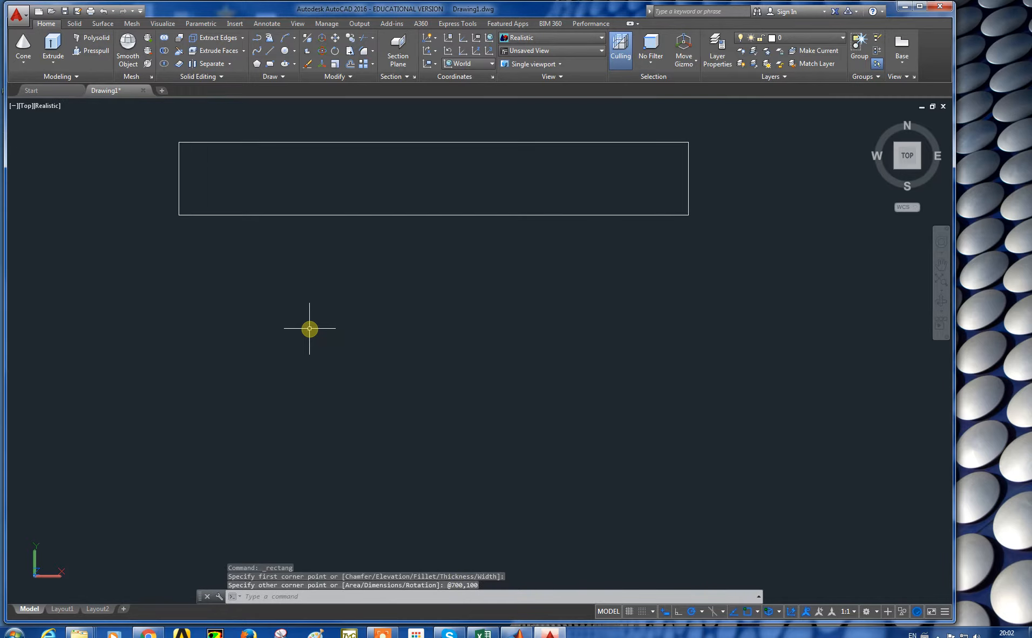
Step: Switch the viewport to the SW Isometric view
{"action": "middle_click_drag", "start_coordinate": [307, 237], "coordinate": [341, 327]}
{"action": "scroll", "coordinate": [354, 303], "scroll_direction": "up", "scroll_amount": 2}
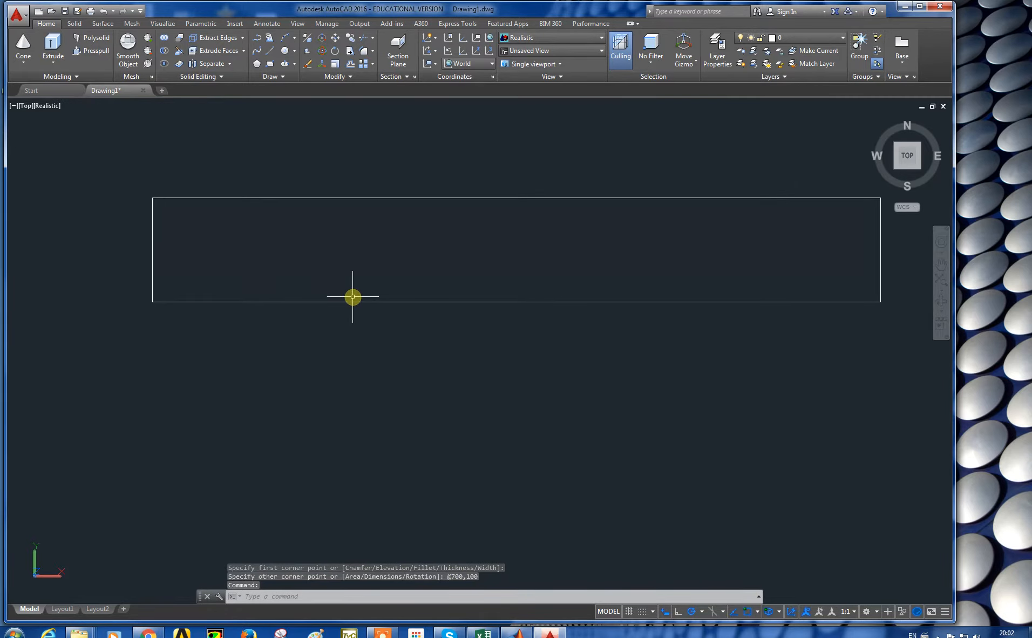
{"action": "middle_click_drag", "start_coordinate": [368, 282], "coordinate": [336, 299]}
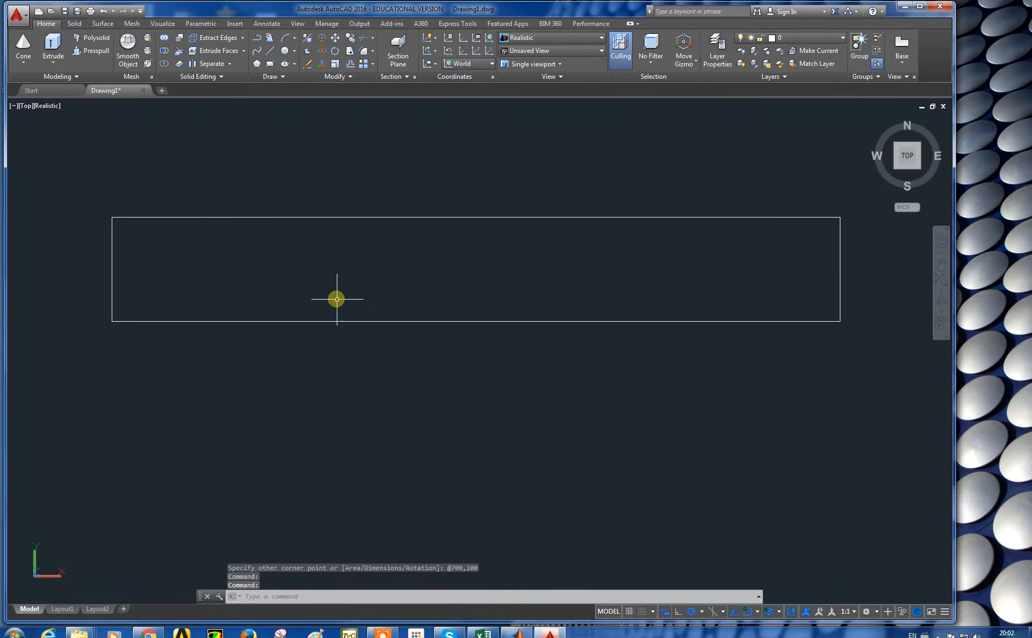
{"action": "left_click", "coordinate": [31, 109]}
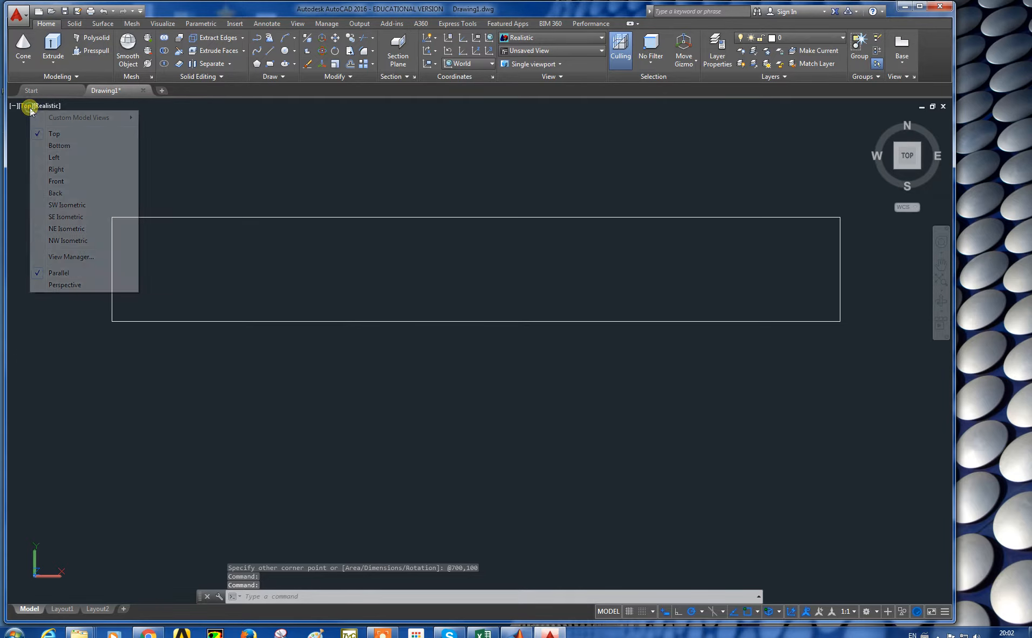
{"action": "left_click", "coordinate": [53, 205]}
{"action": "scroll", "coordinate": [297, 270], "scroll_direction": "up", "scroll_amount": 3}
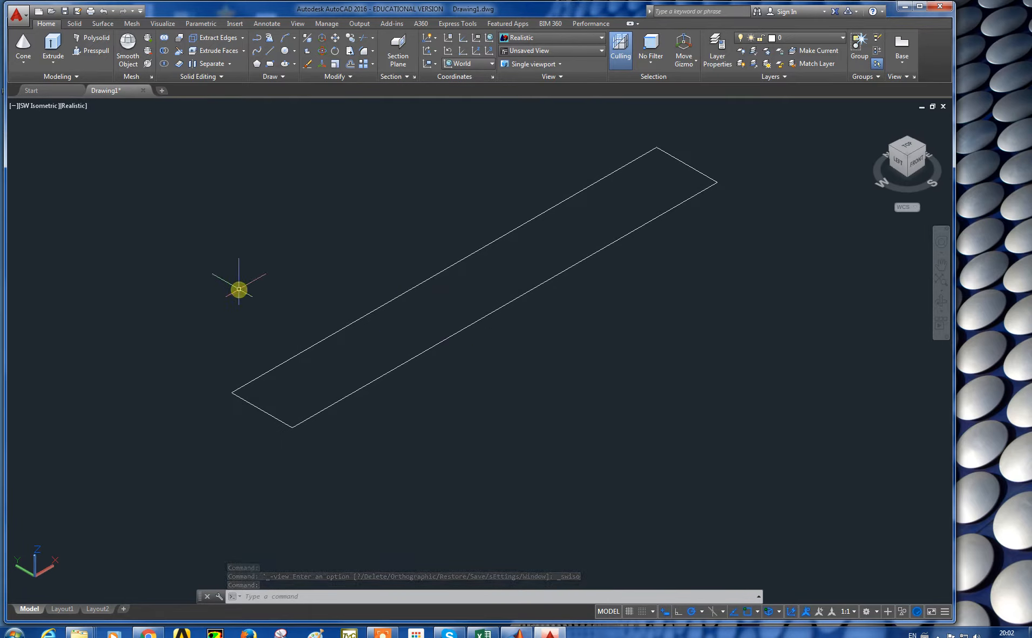
Step: Extrude the rectangle into a solid with a height of 100
{"action": "middle_click_drag", "start_coordinate": [399, 287], "coordinate": [405, 366]}
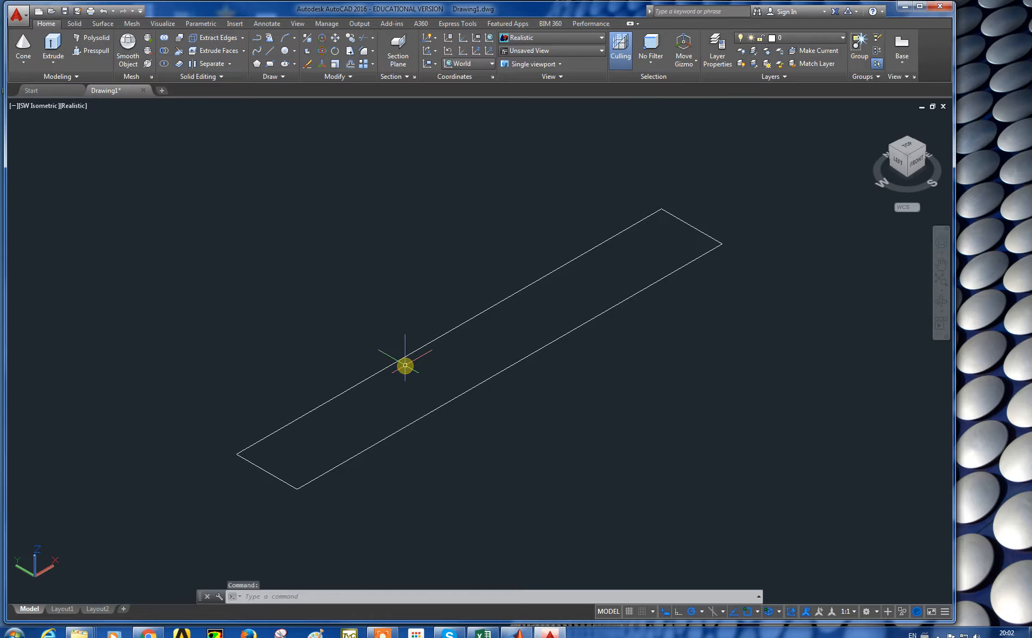
{"action": "left_click", "coordinate": [65, 63]}
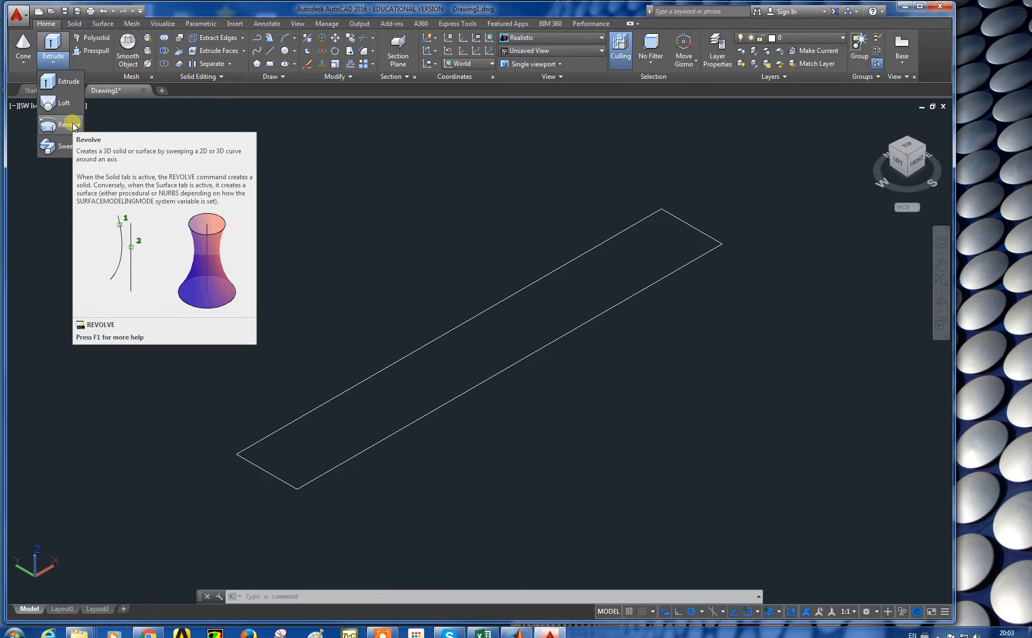
{"action": "left_click", "coordinate": [58, 83]}
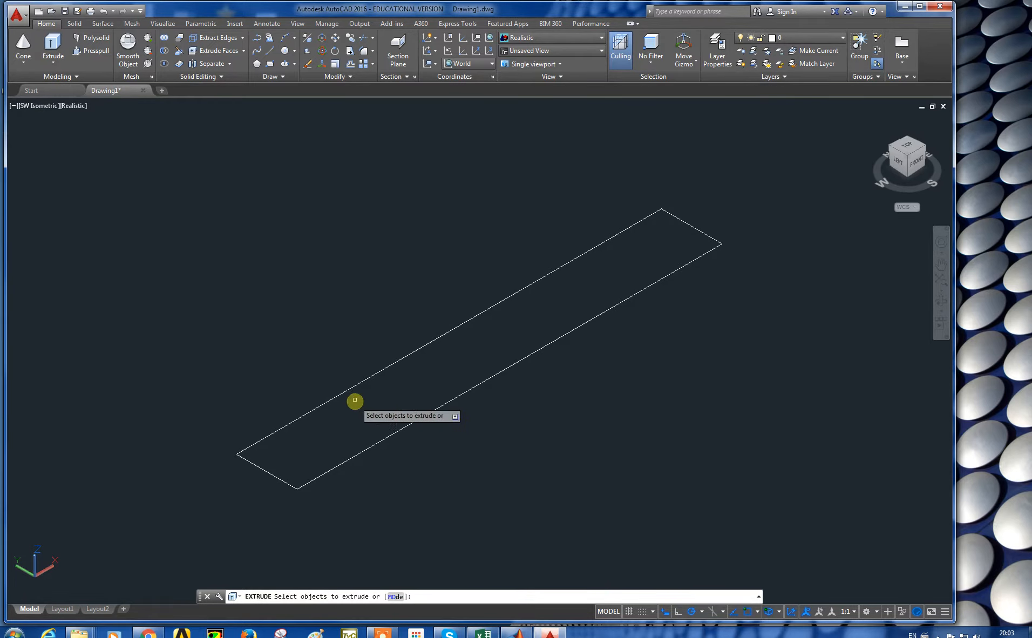
{"action": "left_click", "coordinate": [359, 382]}
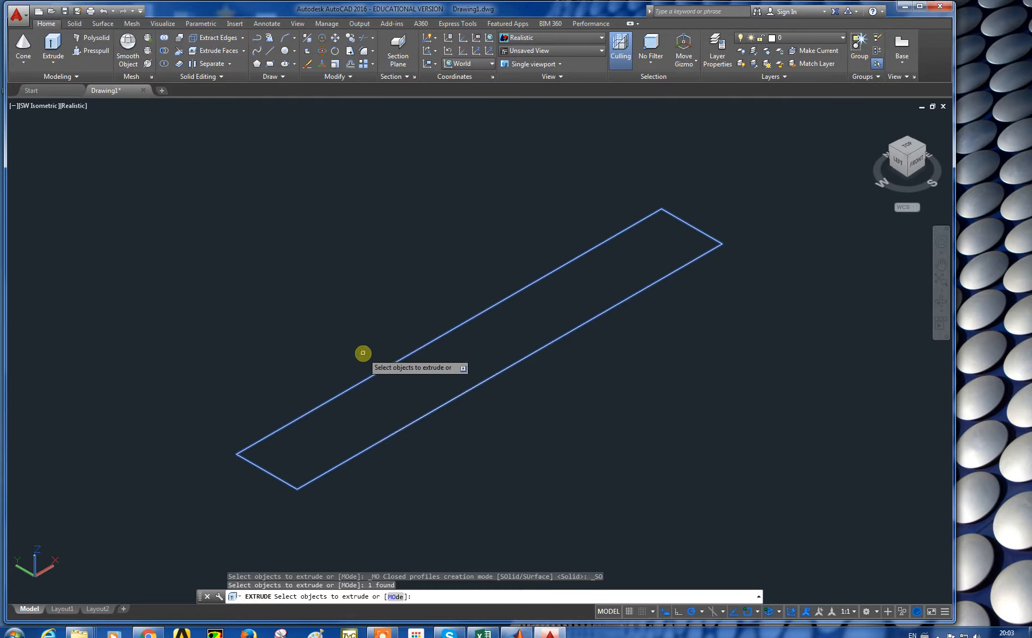
{"action": "key", "text": "Return"}
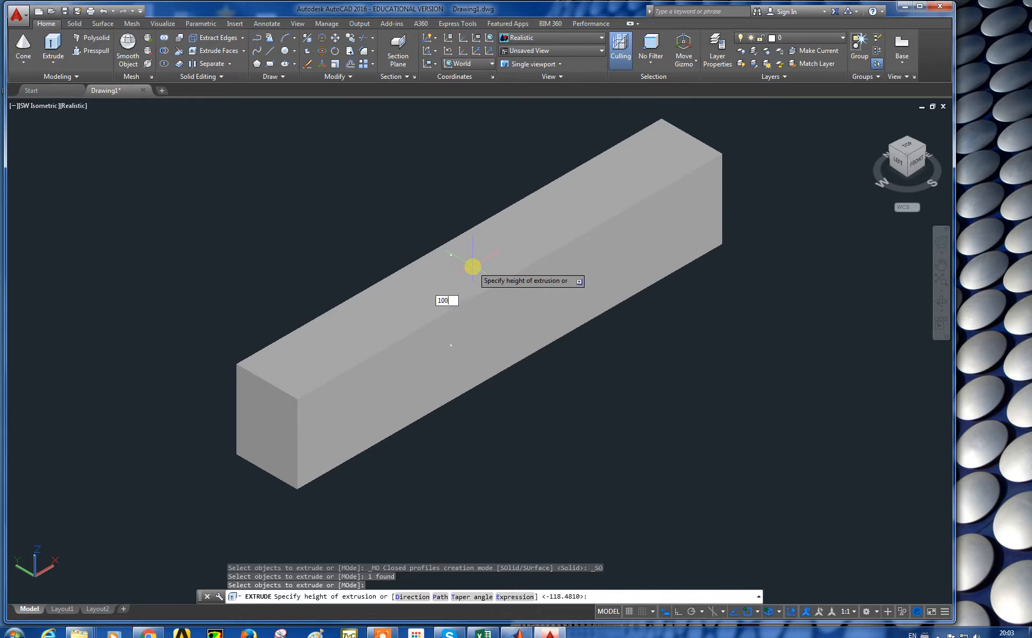
{"action": "key", "text": "Return"}
Step: Delete the extruded box
{"action": "scroll", "coordinate": [498, 294], "scroll_direction": "down", "scroll_amount": 2}
{"action": "scroll", "coordinate": [498, 294], "scroll_direction": "up", "scroll_amount": 4}
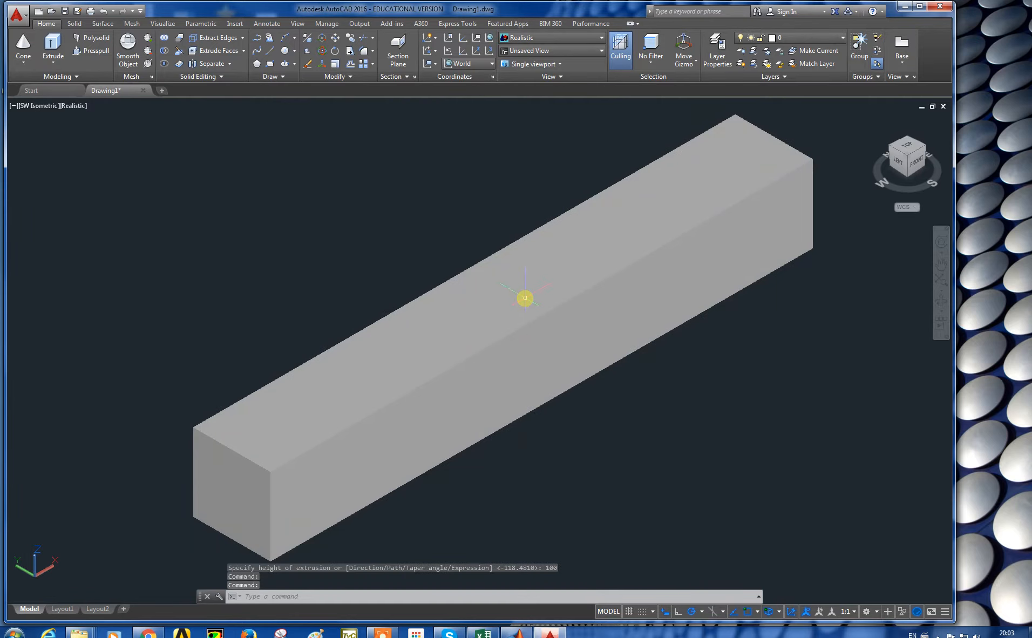
{"action": "scroll", "coordinate": [524, 298], "scroll_direction": "down", "scroll_amount": 2}
{"action": "scroll", "coordinate": [527, 294], "scroll_direction": "up", "scroll_amount": 2}
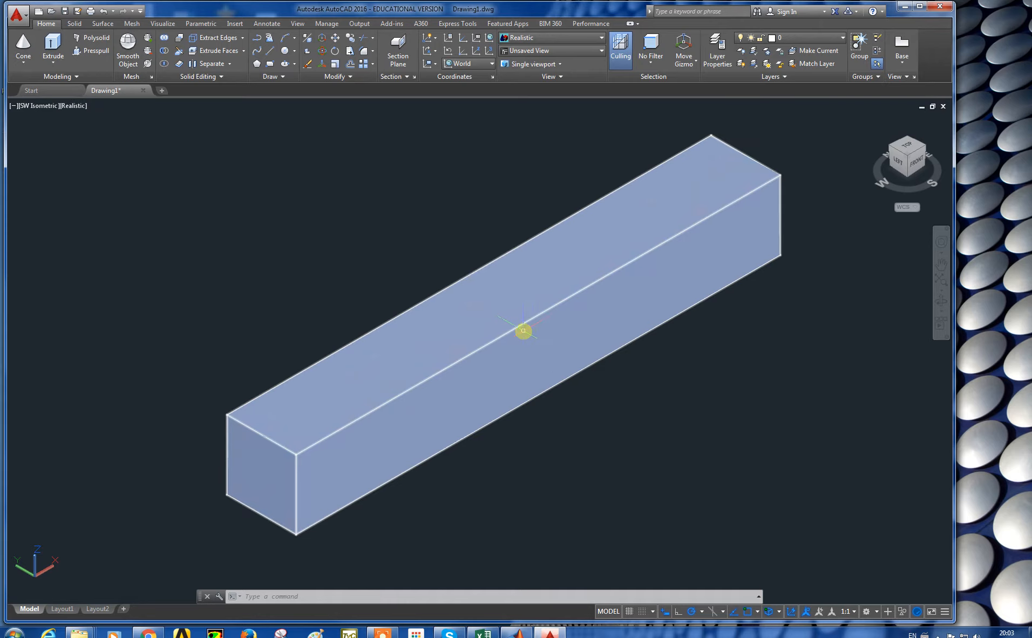
{"action": "left_click", "coordinate": [523, 330]}
{"action": "key", "text": "Delete"}
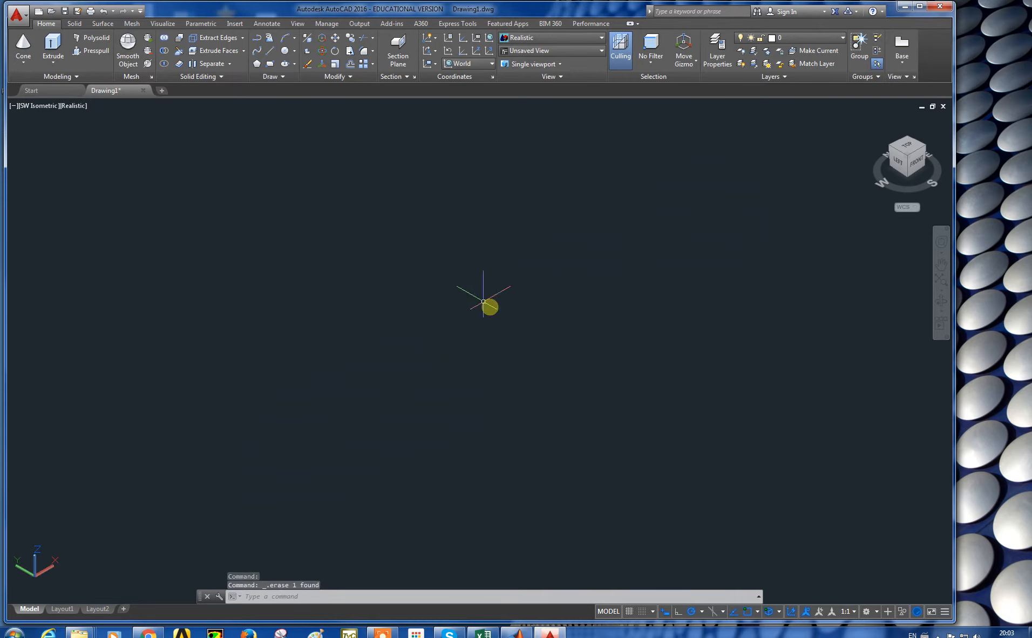
Step: Draw a circle with a radius of about 68
{"action": "left_click", "coordinate": [287, 54]}
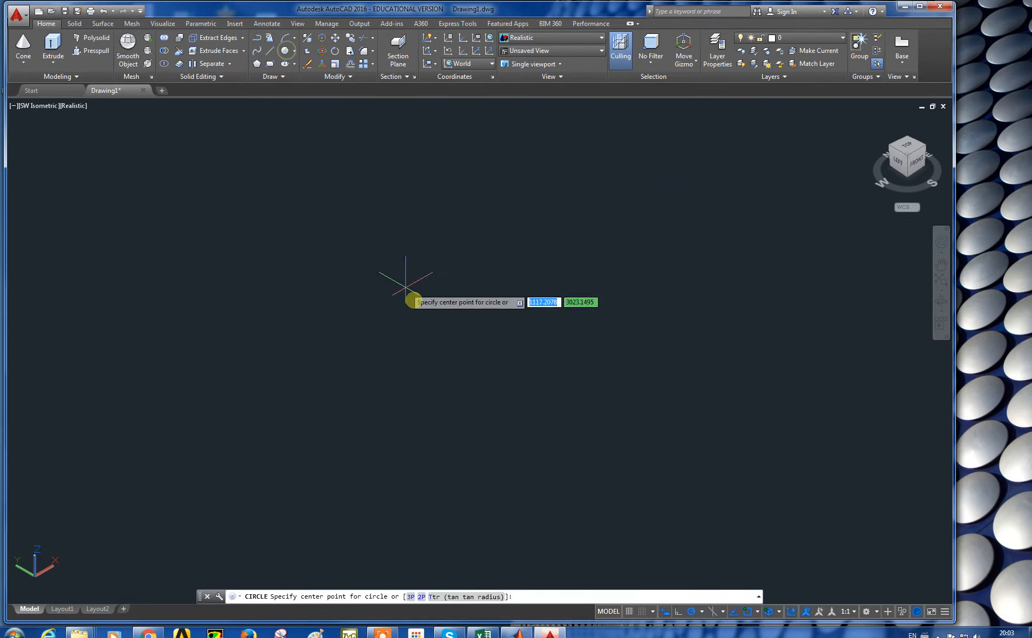
{"action": "left_click", "coordinate": [421, 315]}
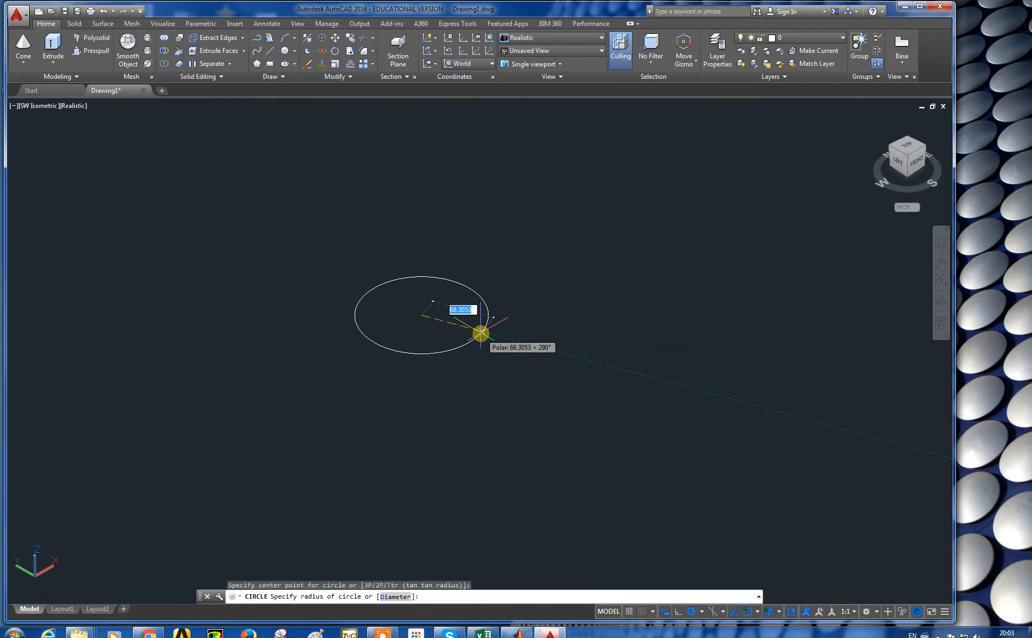
{"action": "left_click", "coordinate": [480, 326]}
Step: Extrude the circle into a cylinder, picking the height with the pointer
{"action": "left_click", "coordinate": [52, 50]}
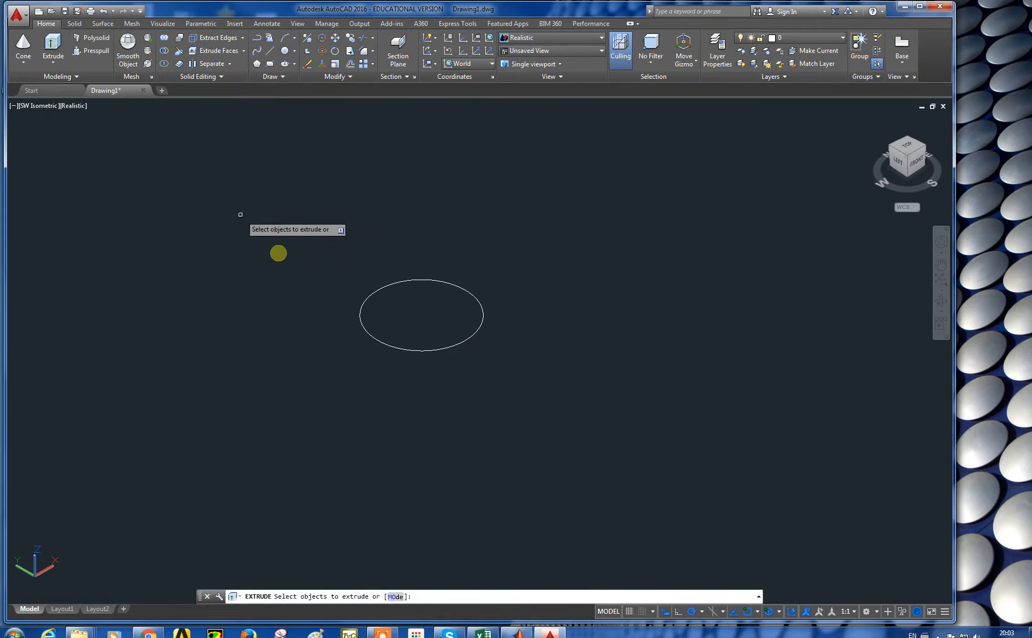
{"action": "left_click", "coordinate": [405, 353]}
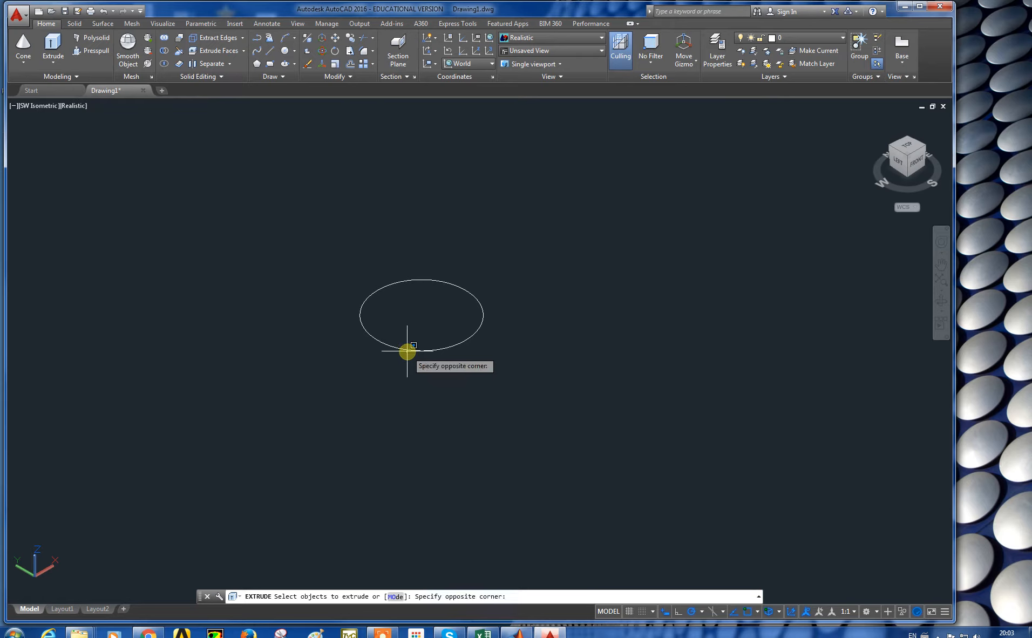
{"action": "left_click", "coordinate": [407, 351]}
{"action": "left_click", "coordinate": [407, 350]}
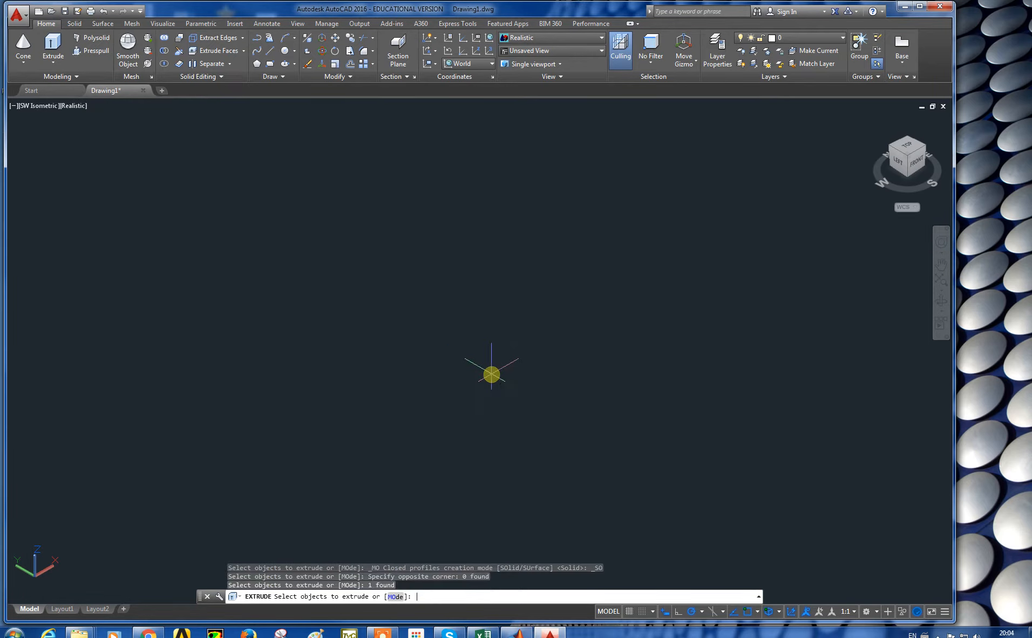
{"action": "key", "text": "Return"}
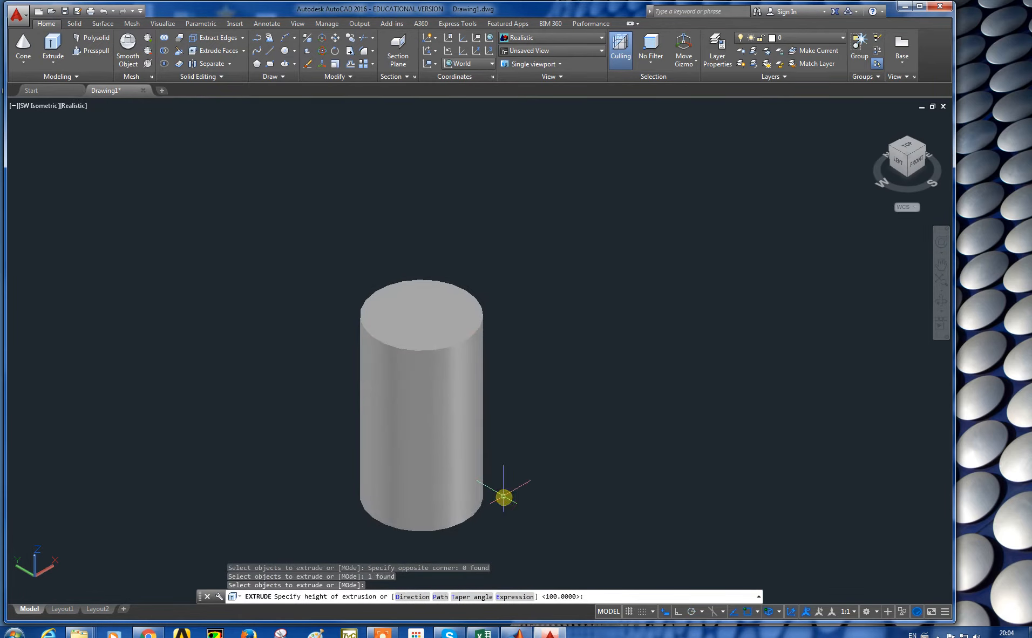
{"action": "left_click", "coordinate": [503, 497]}
Step: Delete the cylinder
{"action": "middle_click_drag", "start_coordinate": [413, 422], "coordinate": [456, 364]}
{"action": "scroll", "coordinate": [454, 361], "scroll_direction": "down", "scroll_amount": 4}
{"action": "scroll", "coordinate": [456, 365], "scroll_direction": "up", "scroll_amount": 6}
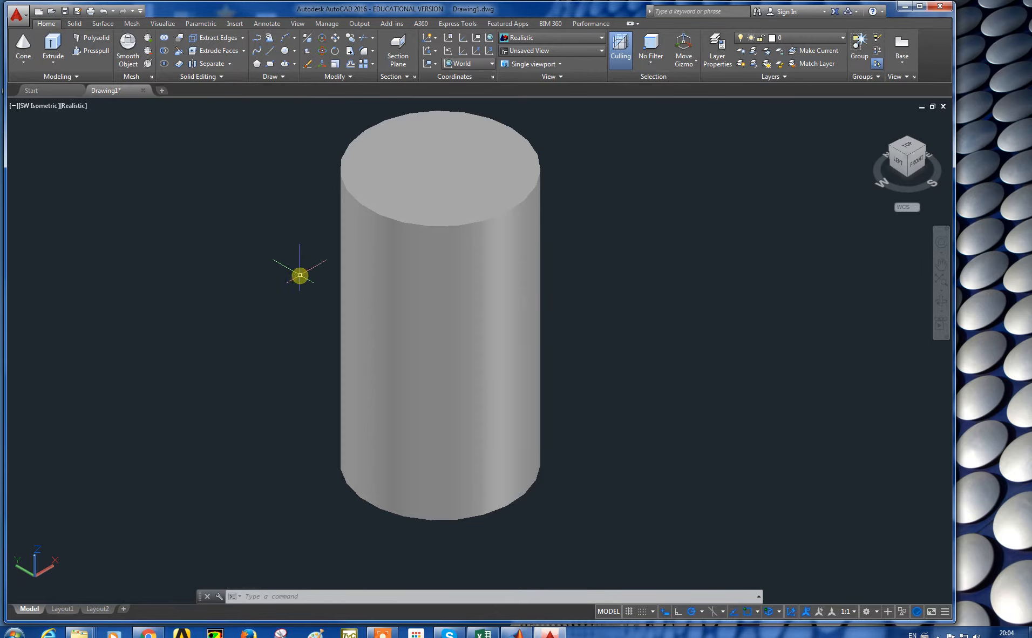
{"action": "left_click", "coordinate": [459, 302]}
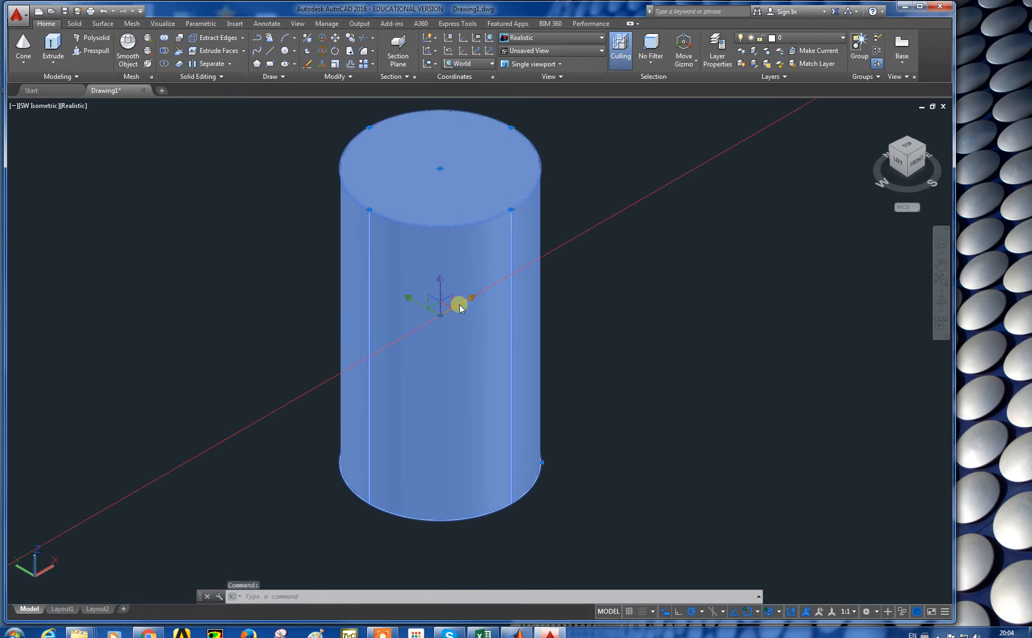
{"action": "key", "text": "Delete"}
Step: Draw a circle with a radius of about 52
{"action": "left_click", "coordinate": [53, 61]}
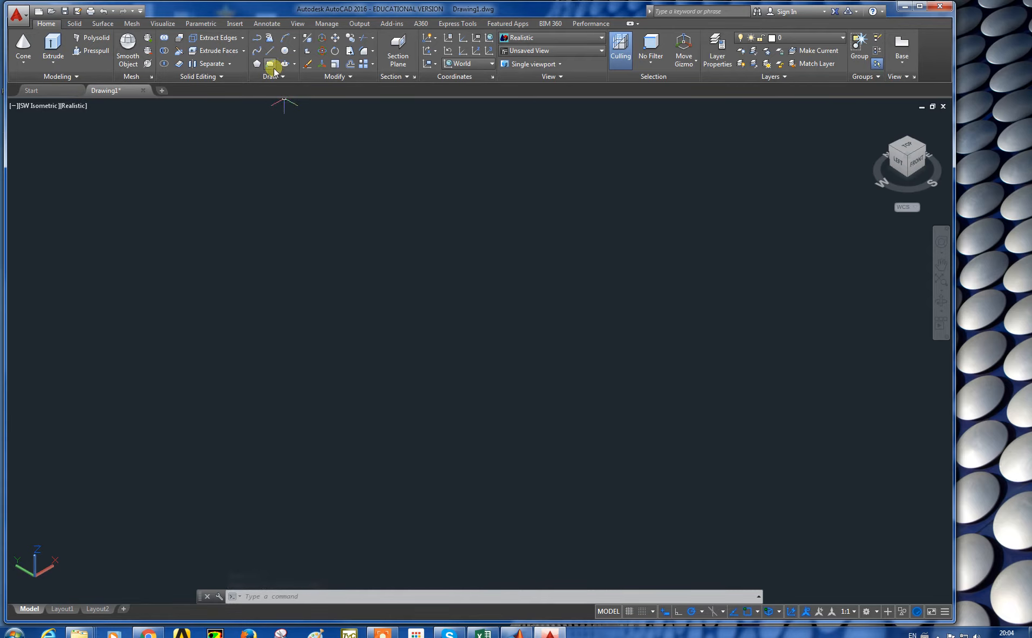
{"action": "left_click", "coordinate": [285, 51]}
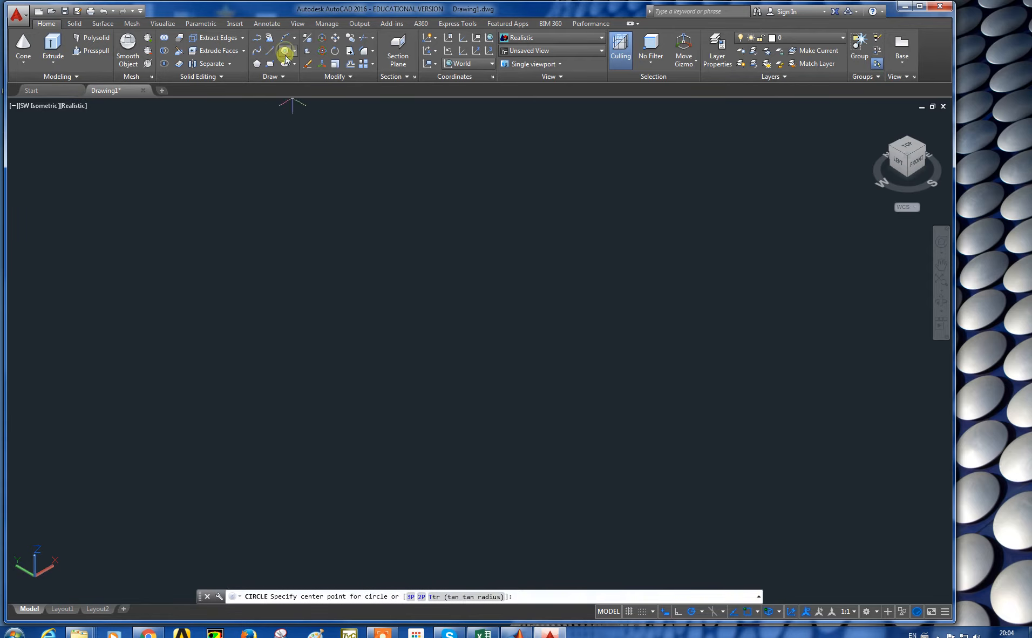
{"action": "left_click", "coordinate": [383, 461]}
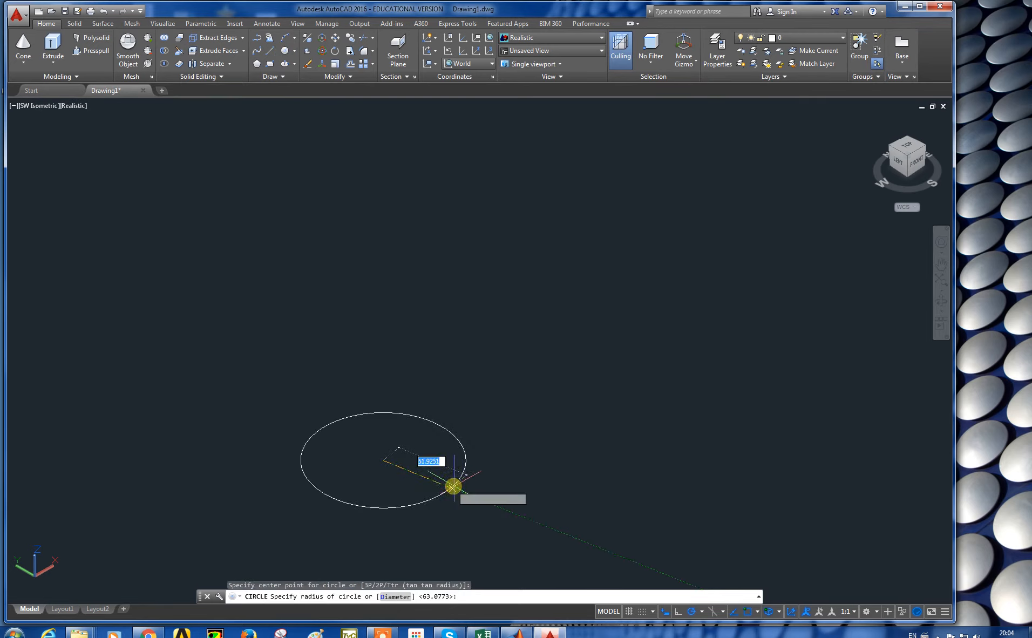
{"action": "left_click", "coordinate": [413, 467]}
{"action": "scroll", "coordinate": [412, 454], "scroll_direction": "down", "scroll_amount": 2}
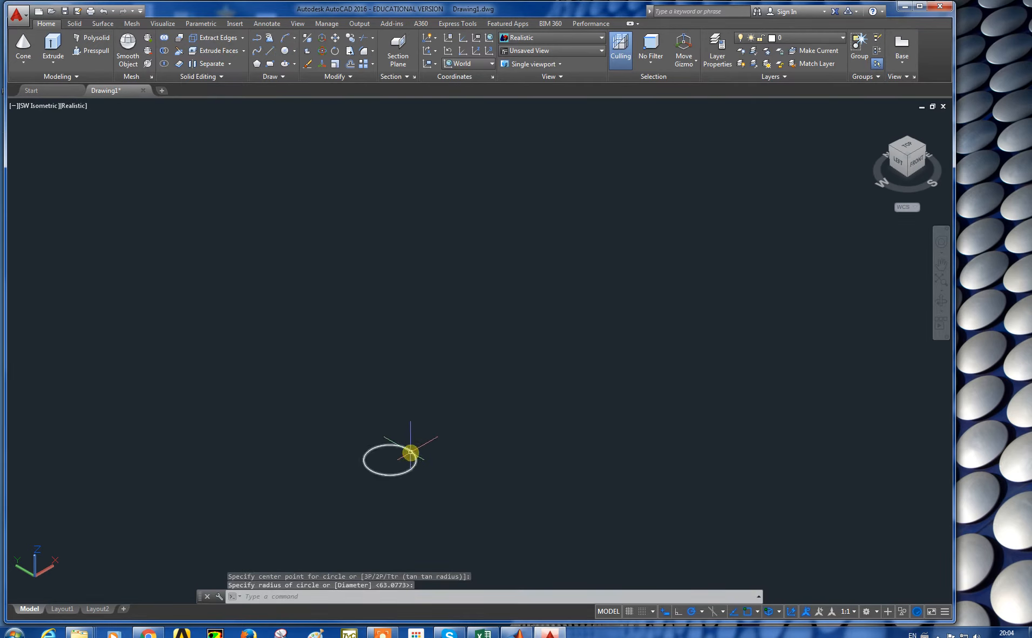
Step: Draw a line across the circle through its centre with Ortho mode turned on
{"action": "left_click", "coordinate": [270, 50]}
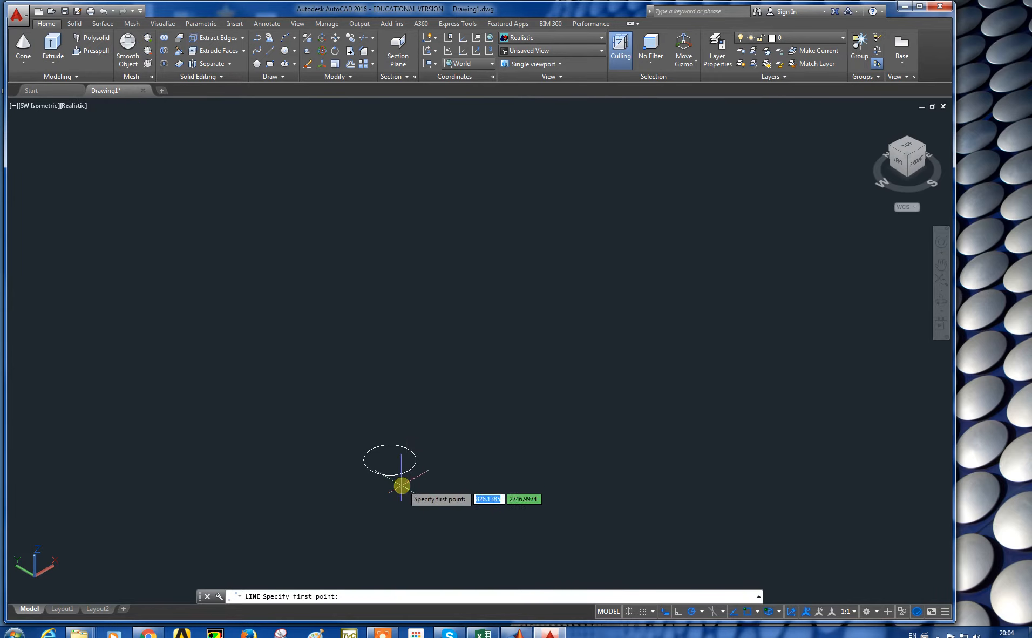
{"action": "left_click", "coordinate": [390, 460]}
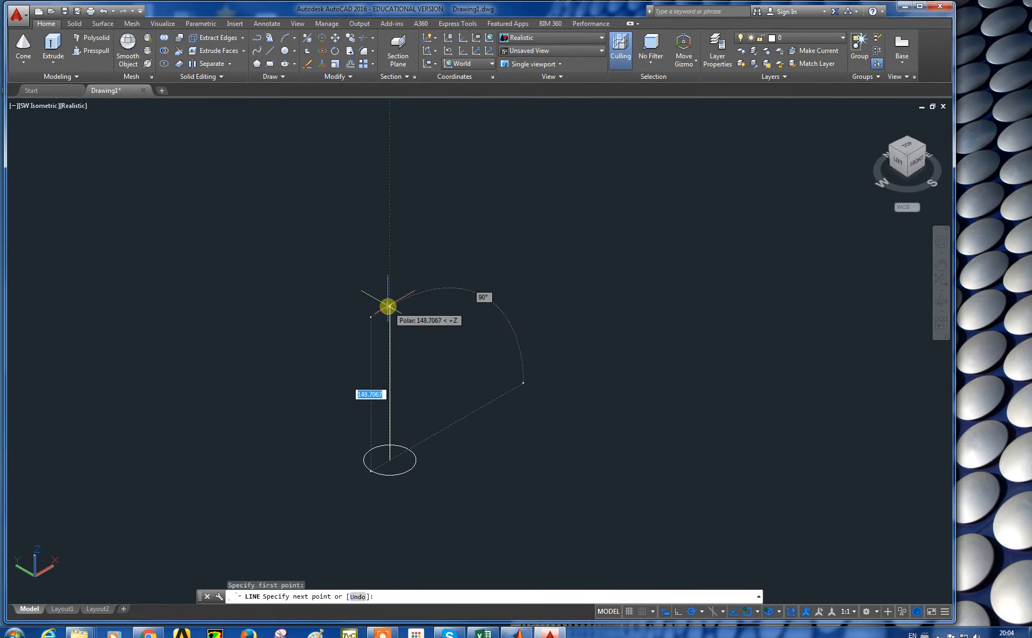
{"action": "scroll", "coordinate": [404, 483], "scroll_direction": "down", "scroll_amount": 4}
{"action": "scroll", "coordinate": [413, 467], "scroll_direction": "up", "scroll_amount": 8}
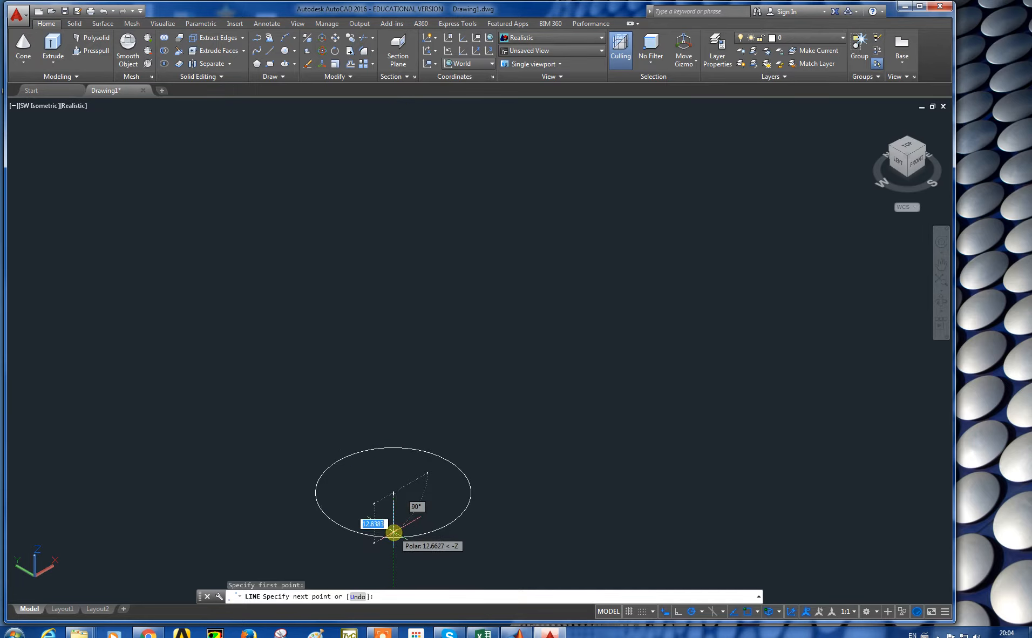
{"action": "left_click", "coordinate": [677, 610]}
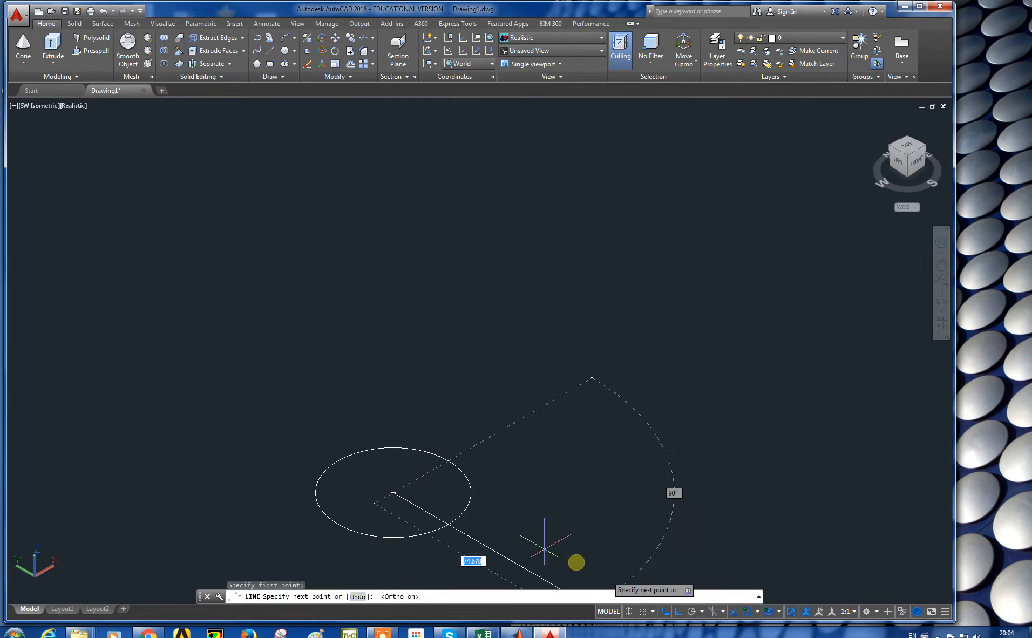
{"action": "left_click", "coordinate": [446, 524]}
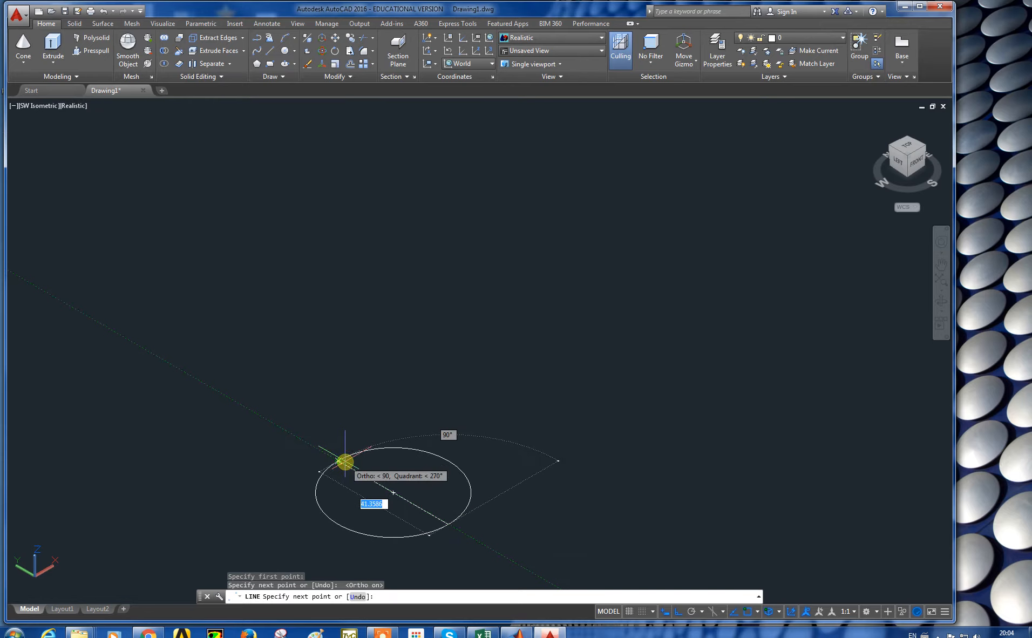
{"action": "left_click", "coordinate": [338, 461]}
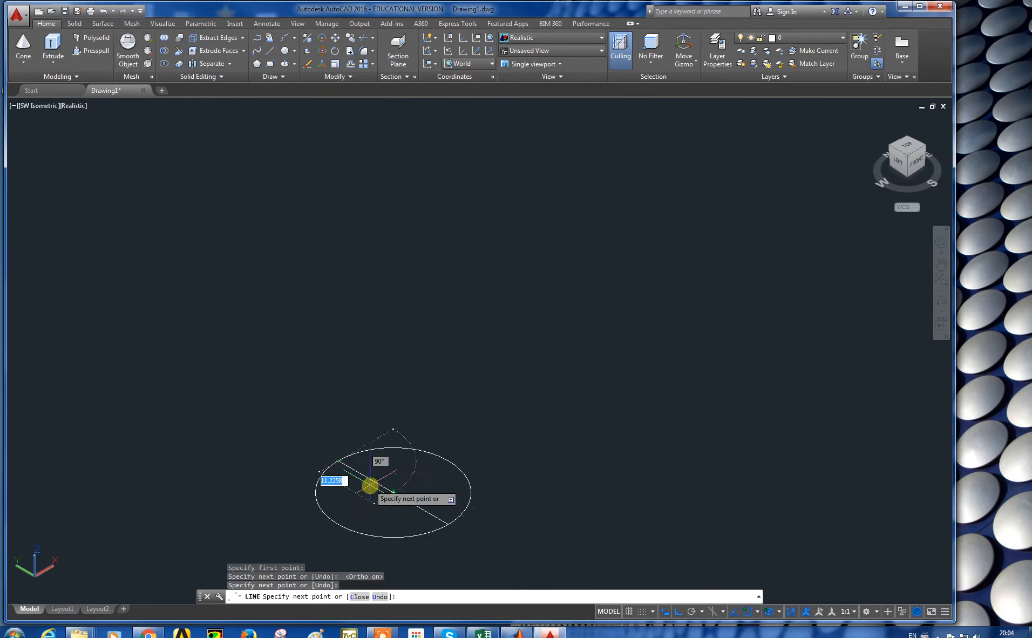
{"action": "key", "text": "Escape"}
{"action": "middle_click_drag", "start_coordinate": [360, 430], "coordinate": [369, 311]}
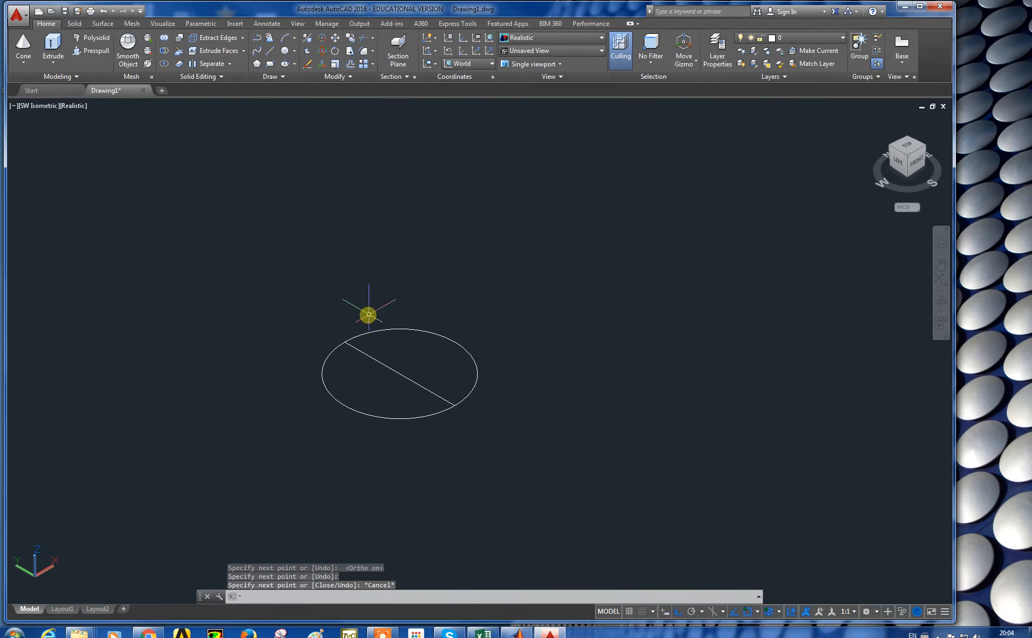
Step: Align the UCS Z-axis with the line across the circle, placing the origin at the line's end and pointing along it
{"action": "scroll", "coordinate": [380, 385], "scroll_direction": "down", "scroll_amount": 2}
{"action": "scroll", "coordinate": [381, 389], "scroll_direction": "up", "scroll_amount": 3}
{"action": "scroll", "coordinate": [382, 389], "scroll_direction": "up", "scroll_amount": 2}
{"action": "middle_click_drag", "start_coordinate": [394, 376], "coordinate": [422, 396]}
{"action": "scroll", "coordinate": [428, 372], "scroll_direction": "down", "scroll_amount": 2}
{"action": "scroll", "coordinate": [427, 376], "scroll_direction": "down", "scroll_amount": 2}
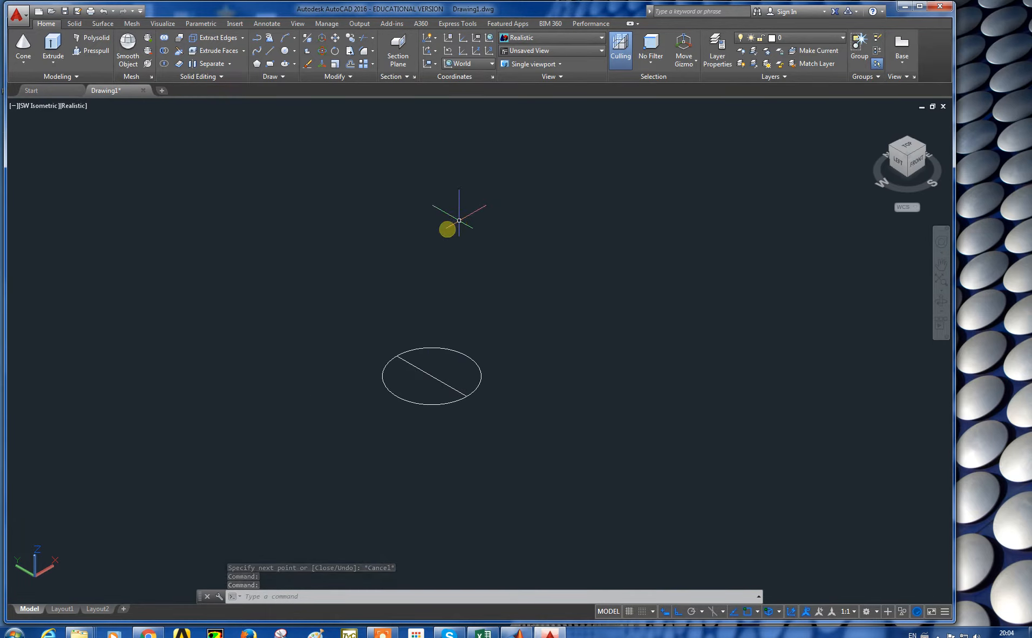
{"action": "middle_click_drag", "start_coordinate": [297, 470], "coordinate": [352, 459]}
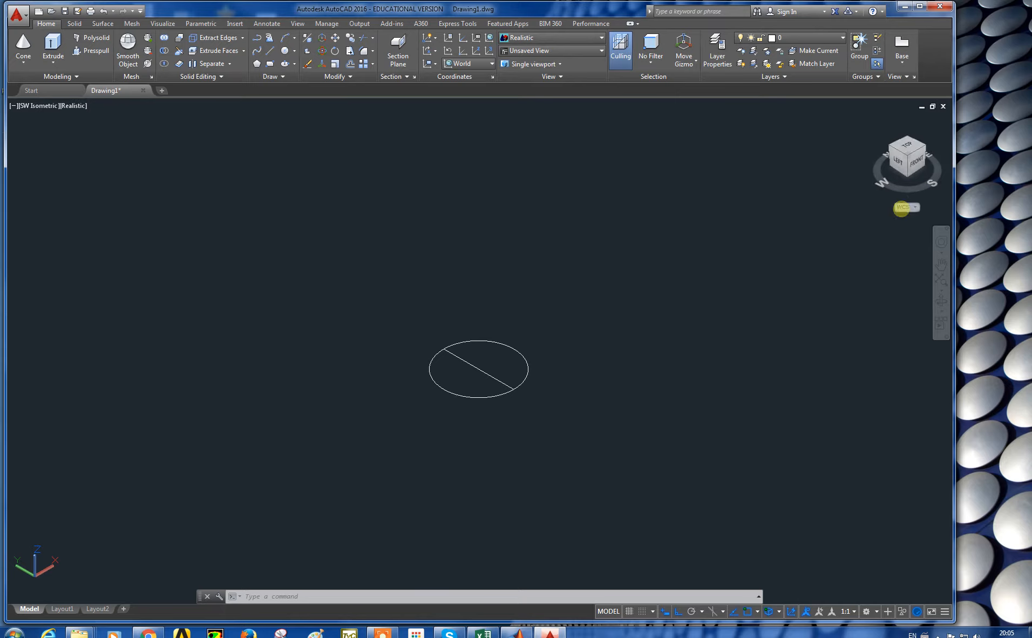
{"action": "left_click", "coordinate": [911, 205]}
{"action": "left_click", "coordinate": [863, 215]}
{"action": "left_click", "coordinate": [806, 231]}
{"action": "left_click", "coordinate": [741, 212]}
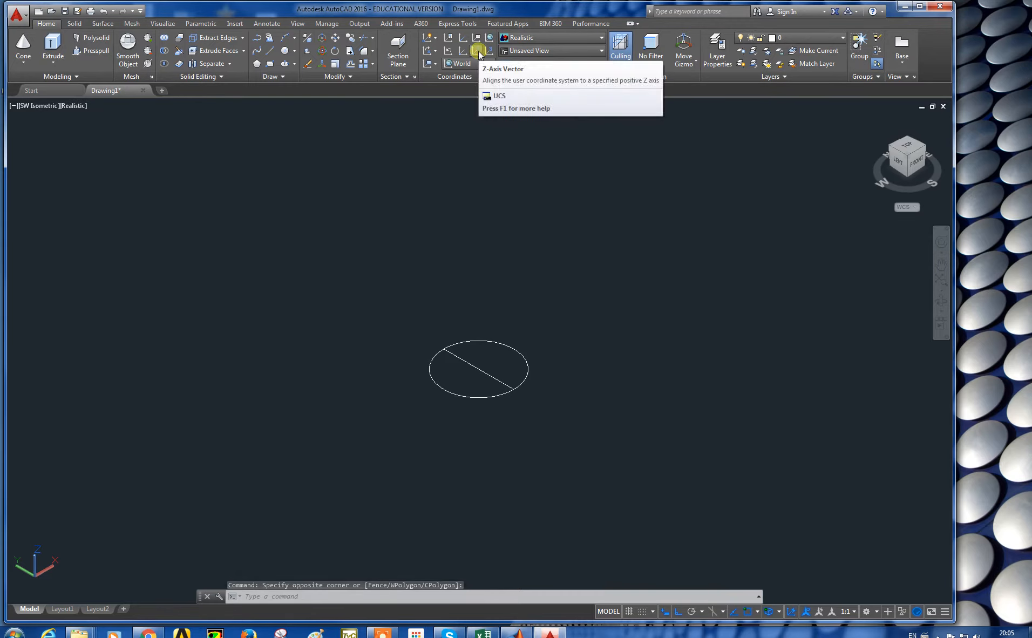
{"action": "left_click", "coordinate": [478, 52]}
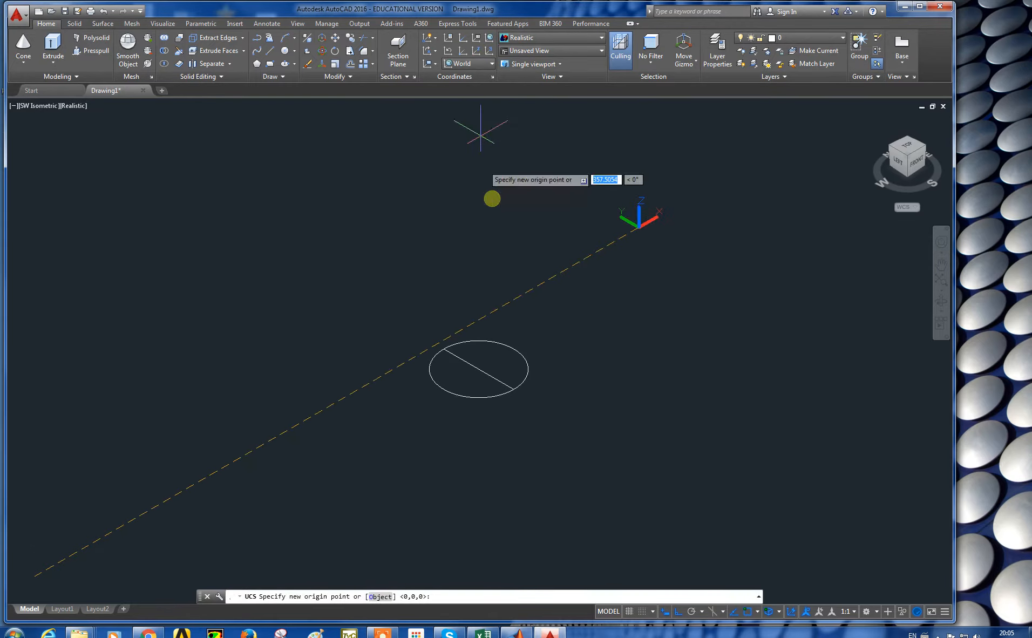
{"action": "left_click", "coordinate": [512, 389]}
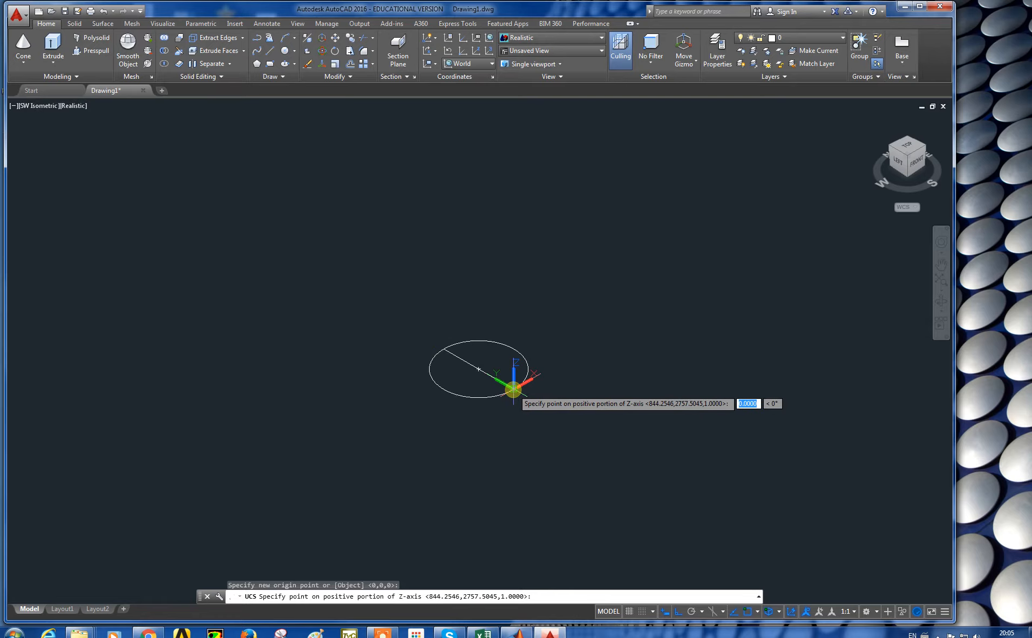
{"action": "left_click", "coordinate": [402, 332]}
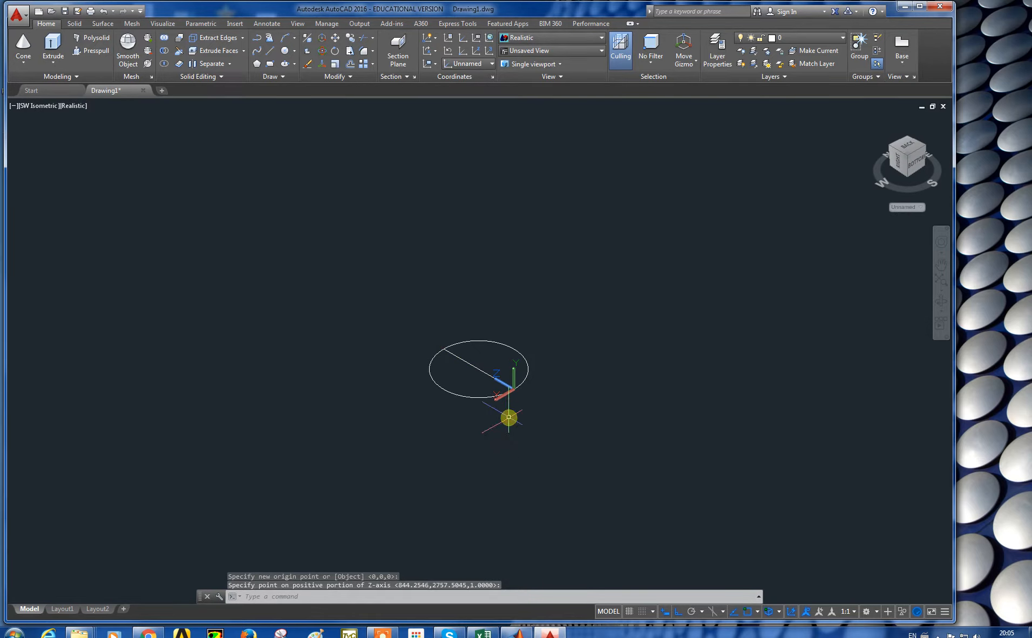
Step: Draw a vertical line about 109 long upward from the circle's centre
{"action": "left_click", "coordinate": [270, 51]}
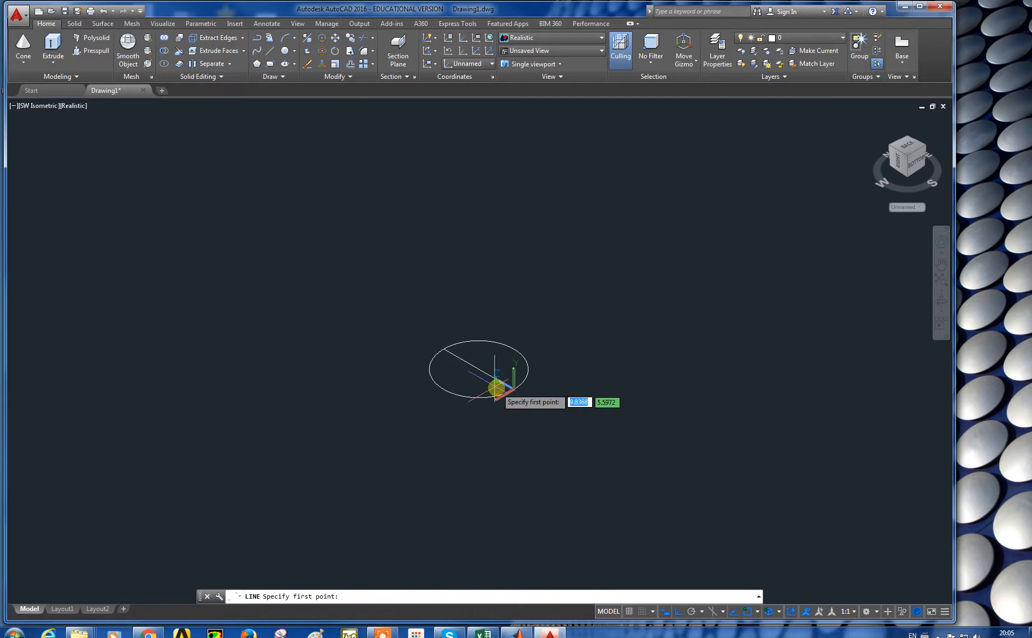
{"action": "left_click", "coordinate": [478, 368]}
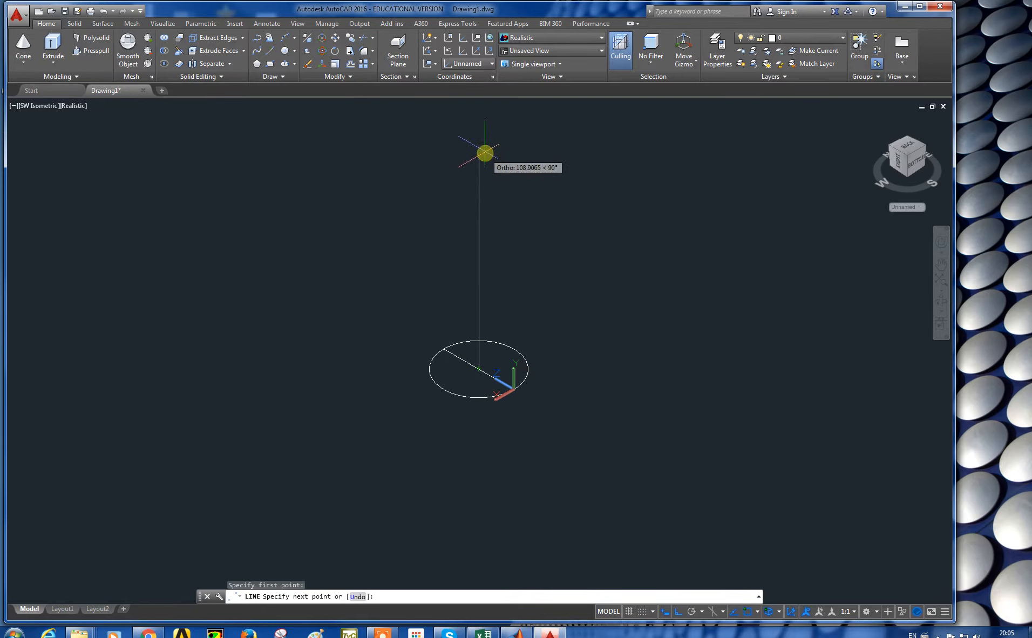
{"action": "key", "text": "Escape"}
{"action": "key", "text": "Escape"}
Step: Restore the World UCS
{"action": "scroll", "coordinate": [486, 173], "scroll_direction": "down", "scroll_amount": 5}
{"action": "middle_click_drag", "start_coordinate": [490, 169], "coordinate": [468, 263]}
{"action": "scroll", "coordinate": [473, 229], "scroll_direction": "up", "scroll_amount": 5}
{"action": "middle_click_drag", "start_coordinate": [463, 335], "coordinate": [481, 228]}
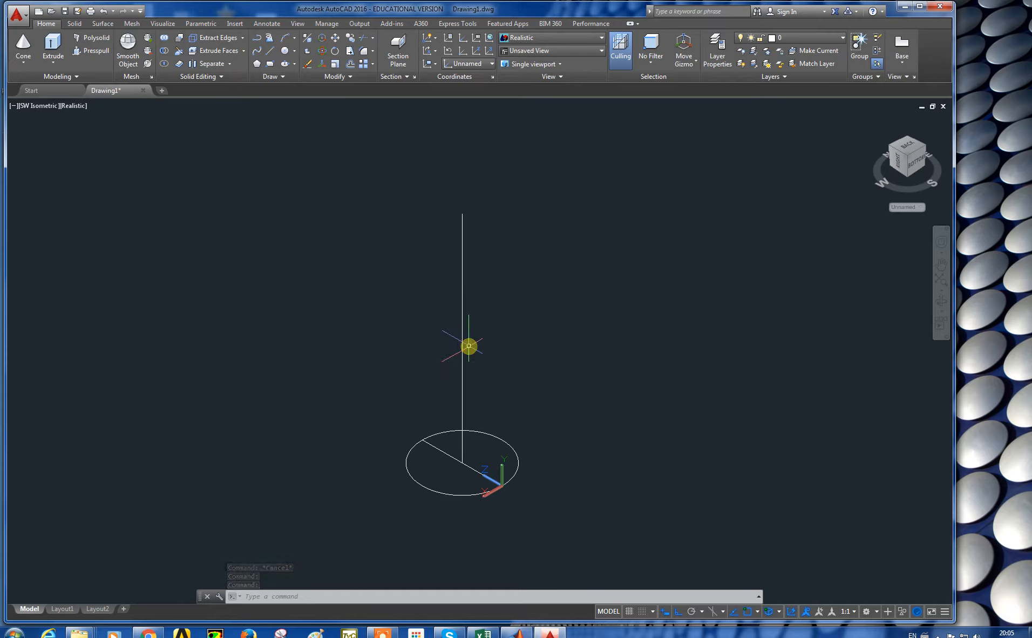
{"action": "left_click", "coordinate": [918, 208]}
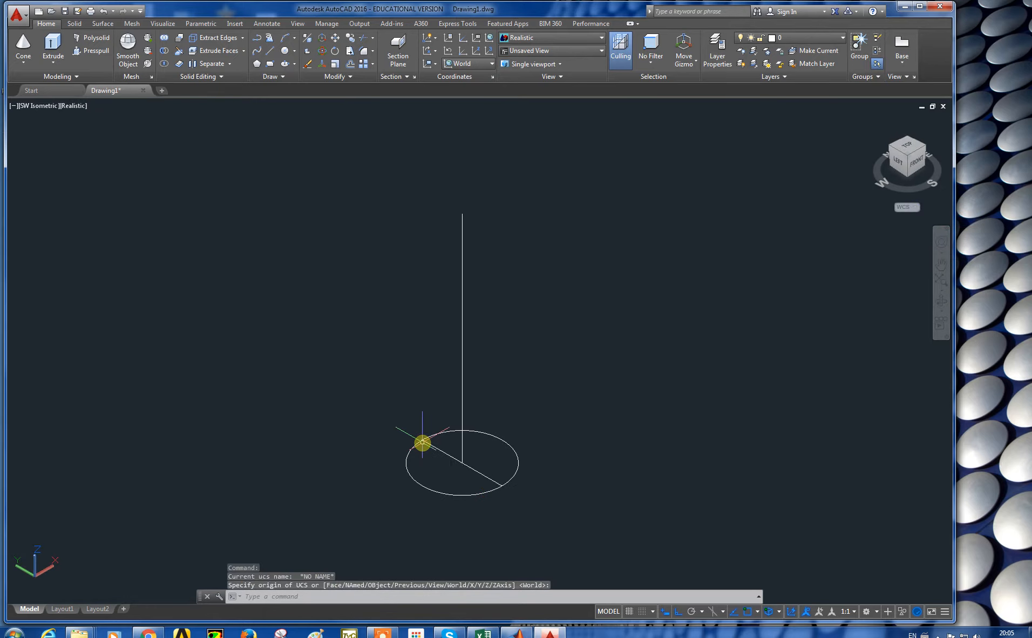
Step: Draw a larger circle centred on the top end of the vertical line
{"action": "left_click", "coordinate": [285, 51]}
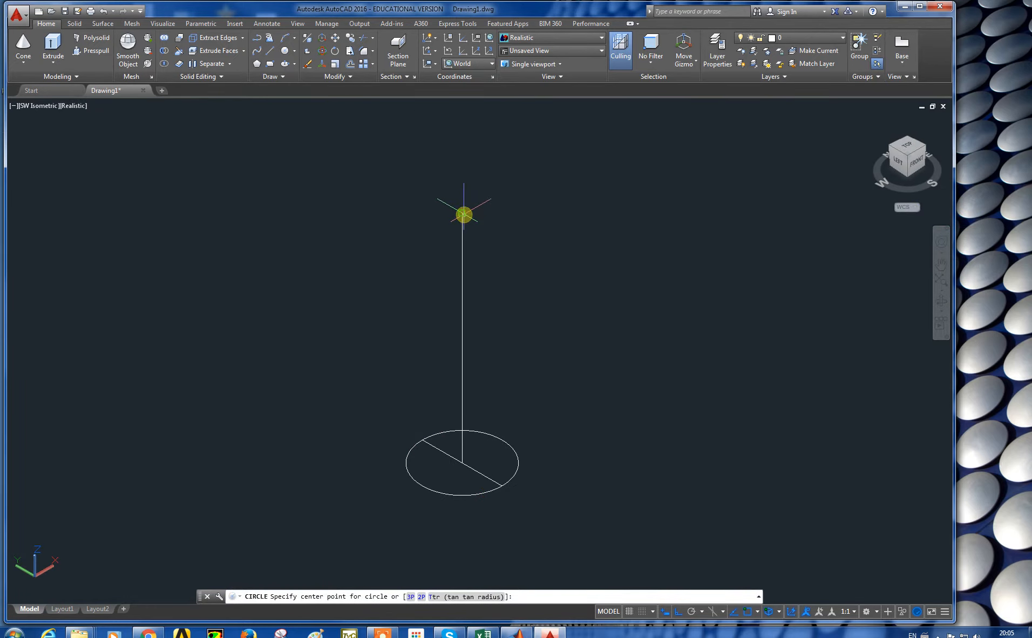
{"action": "left_click", "coordinate": [464, 214]}
{"action": "left_click", "coordinate": [650, 296]}
{"action": "scroll", "coordinate": [670, 384], "scroll_direction": "down", "scroll_amount": 2}
{"action": "key", "text": "Escape"}
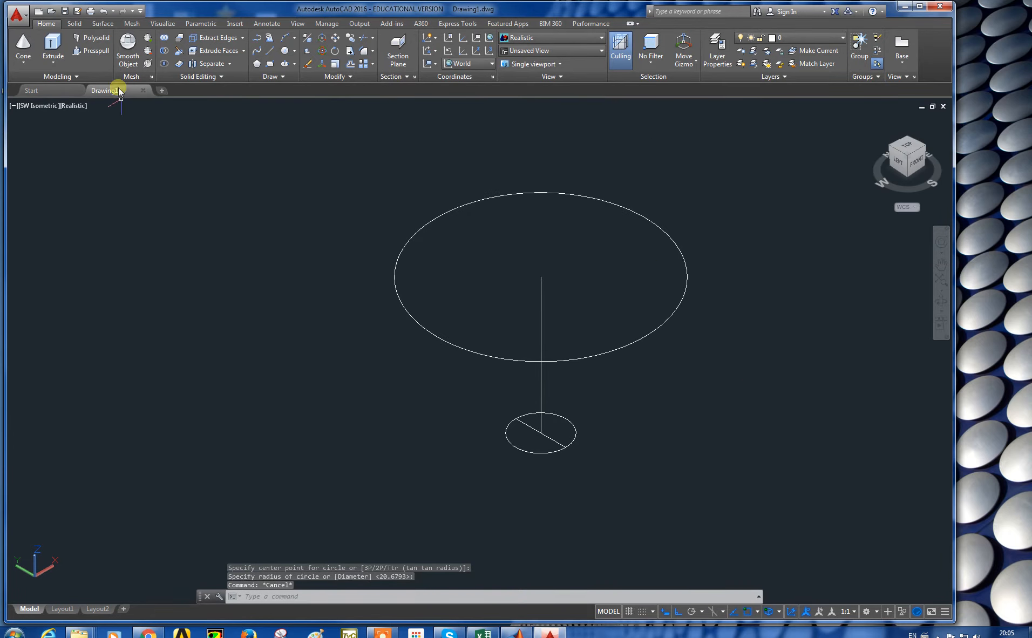
Step: Loft the large top circle and the small bottom circle into a tapered solid using cross sections only
{"action": "left_click", "coordinate": [58, 60]}
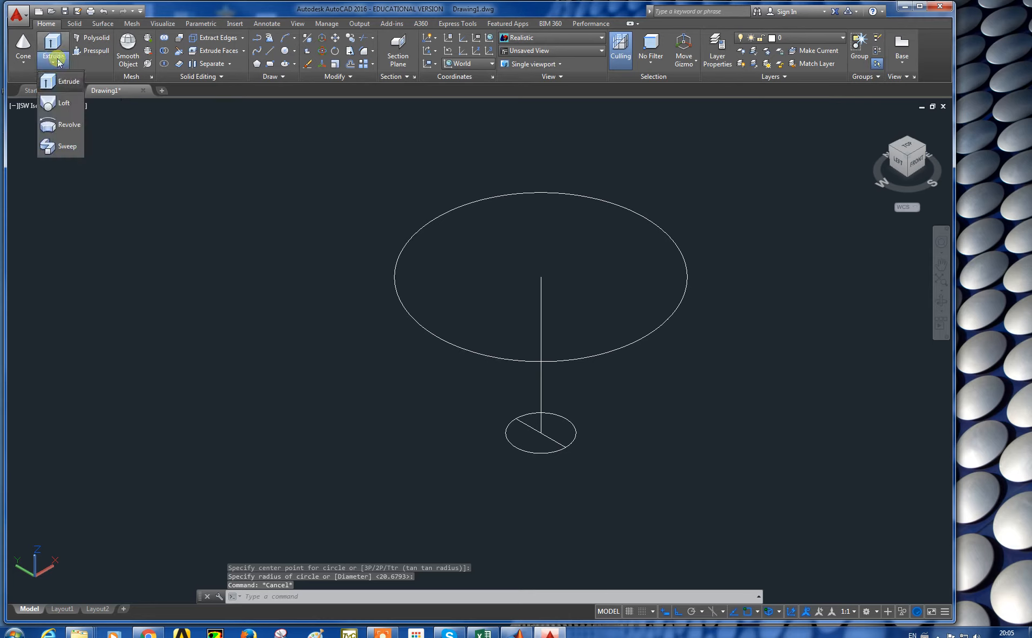
{"action": "left_click", "coordinate": [61, 104]}
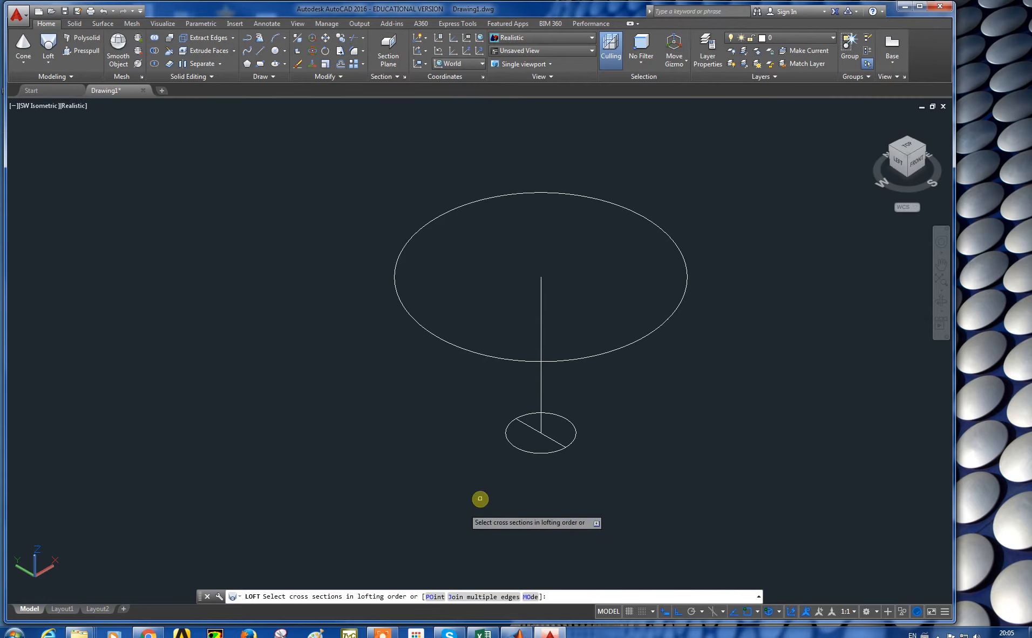
{"action": "left_click", "coordinate": [608, 352]}
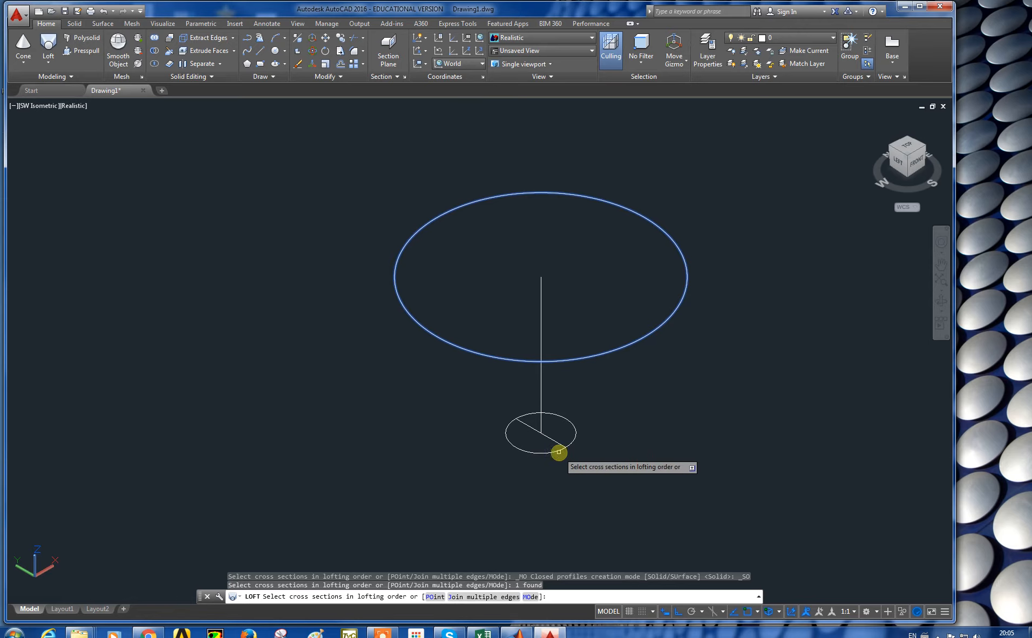
{"action": "left_click", "coordinate": [559, 450]}
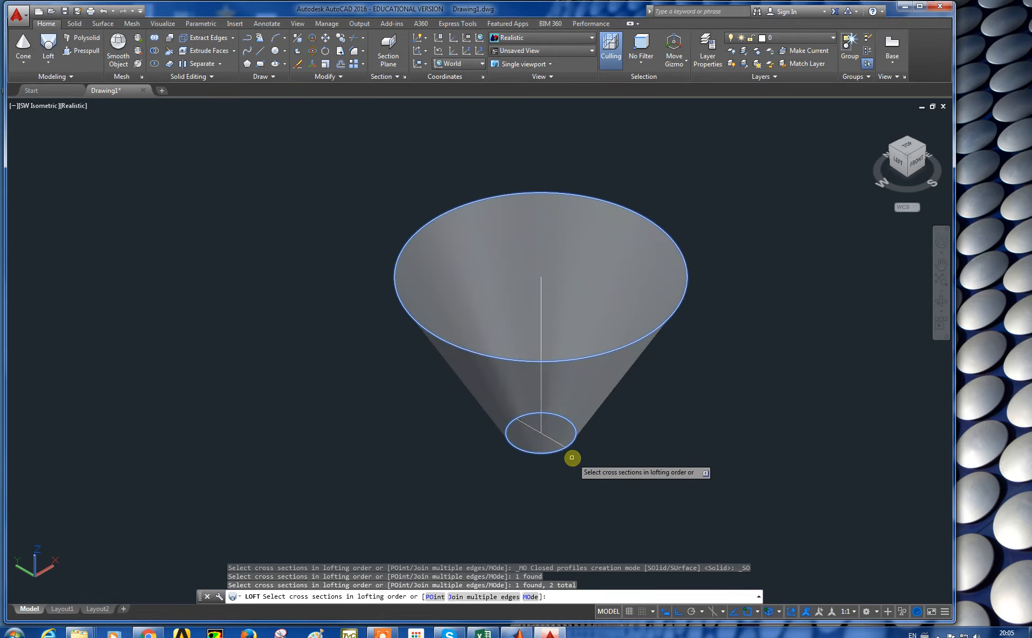
{"action": "key", "text": "Return"}
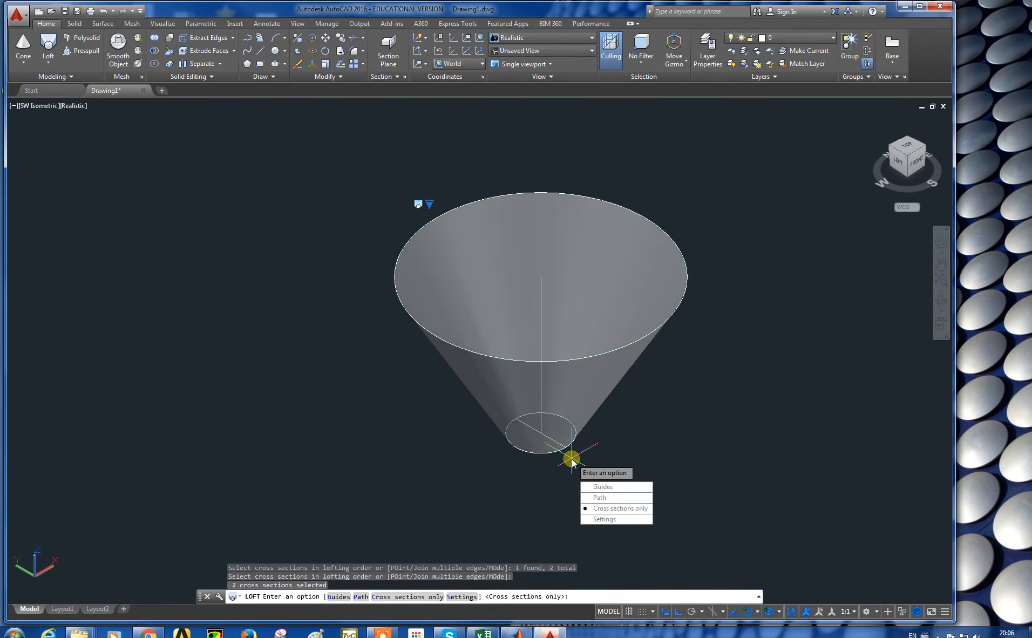
{"action": "key", "text": "Return"}
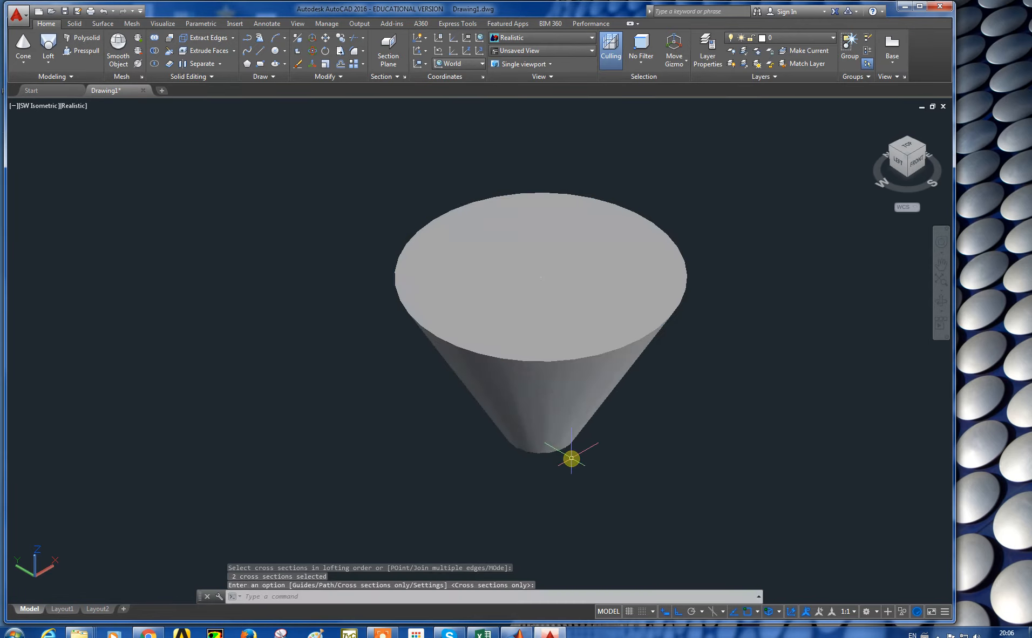
Step: Orbit around the lofted solid to inspect it
{"action": "left_click", "coordinate": [947, 306]}
{"action": "left_click_drag", "start_coordinate": [621, 372], "coordinate": [599, 368]}
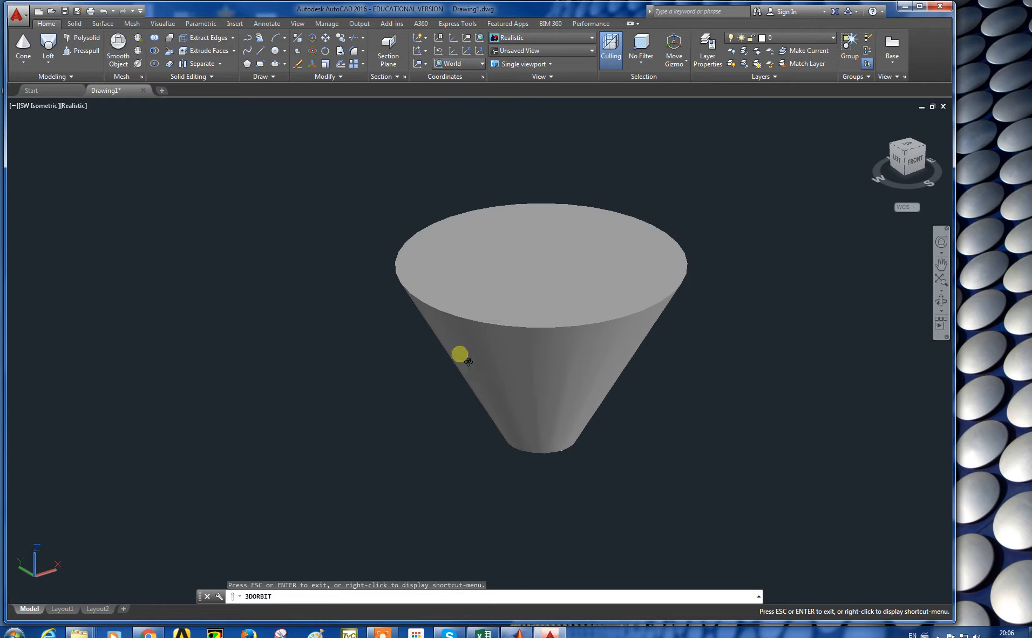
{"action": "left_click_drag", "start_coordinate": [565, 387], "coordinate": [580, 364]}
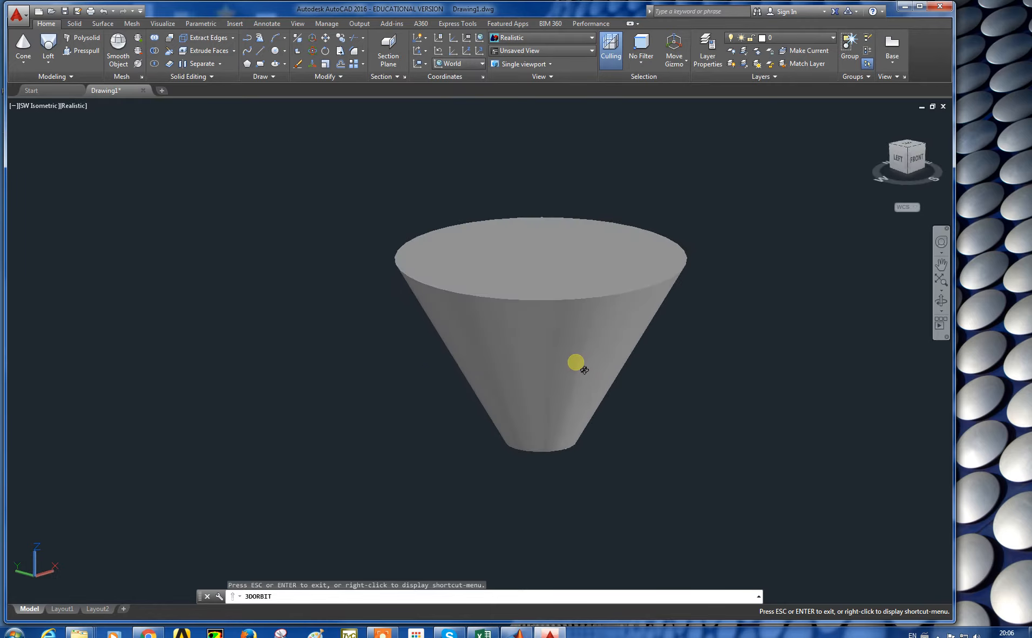
{"action": "key", "text": "Escape"}
Step: Delete the lofted solid and the remaining construction lines
{"action": "left_click", "coordinate": [542, 333]}
{"action": "key", "text": "Delete"}
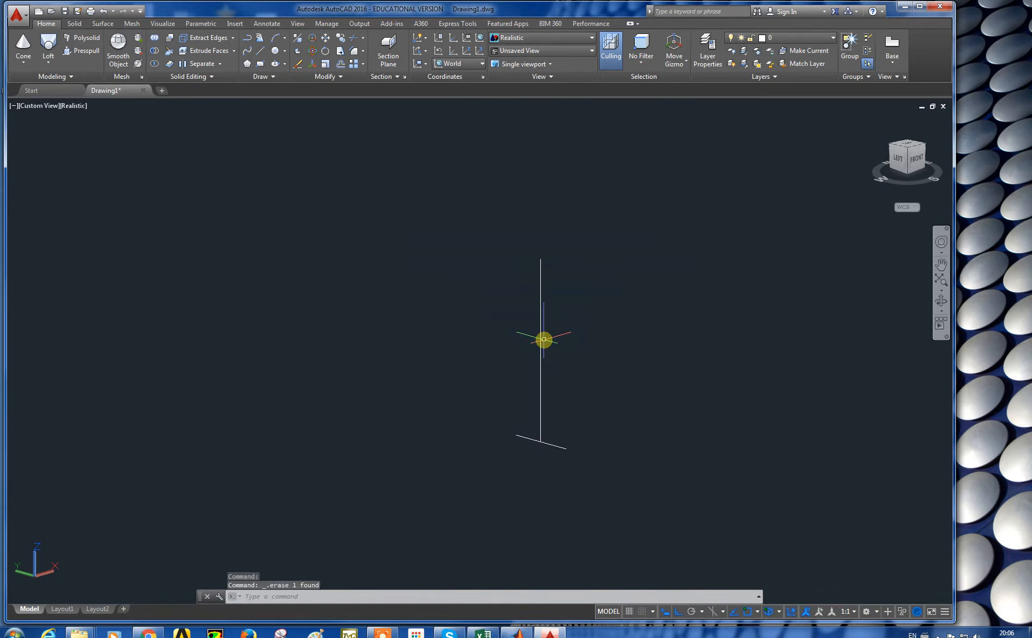
{"action": "left_click", "coordinate": [51, 64]}
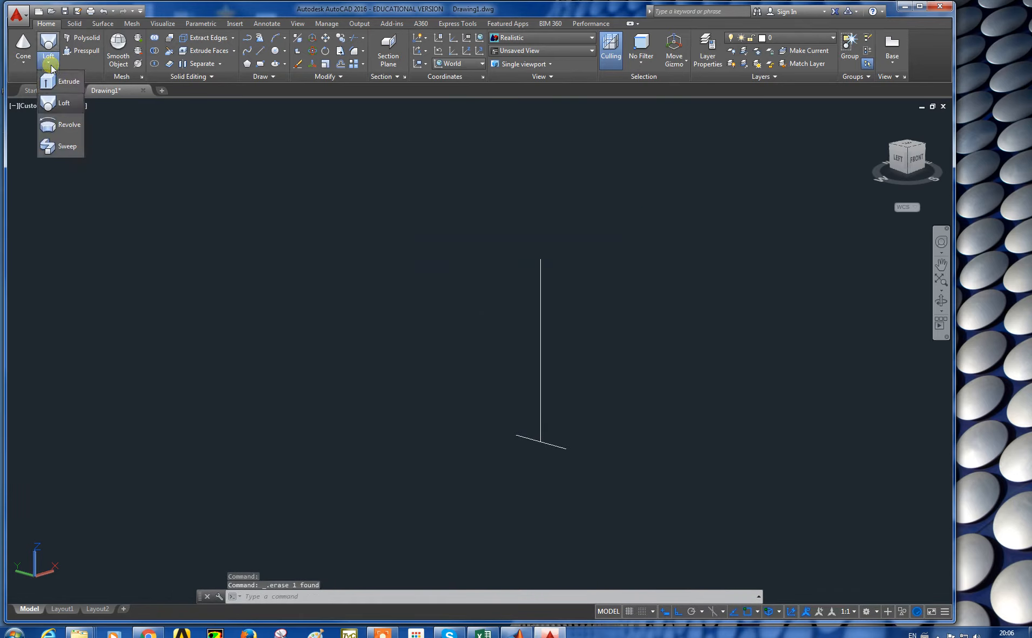
{"action": "left_click", "coordinate": [154, 227]}
{"action": "left_click", "coordinate": [478, 379]}
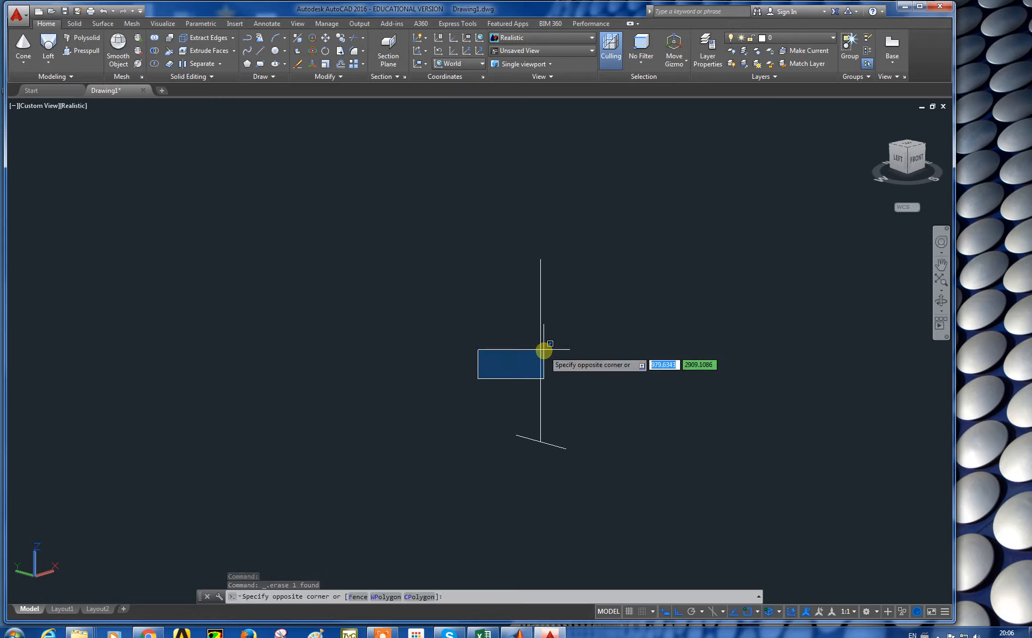
{"action": "left_click", "coordinate": [545, 347]}
{"action": "left_click", "coordinate": [540, 347]}
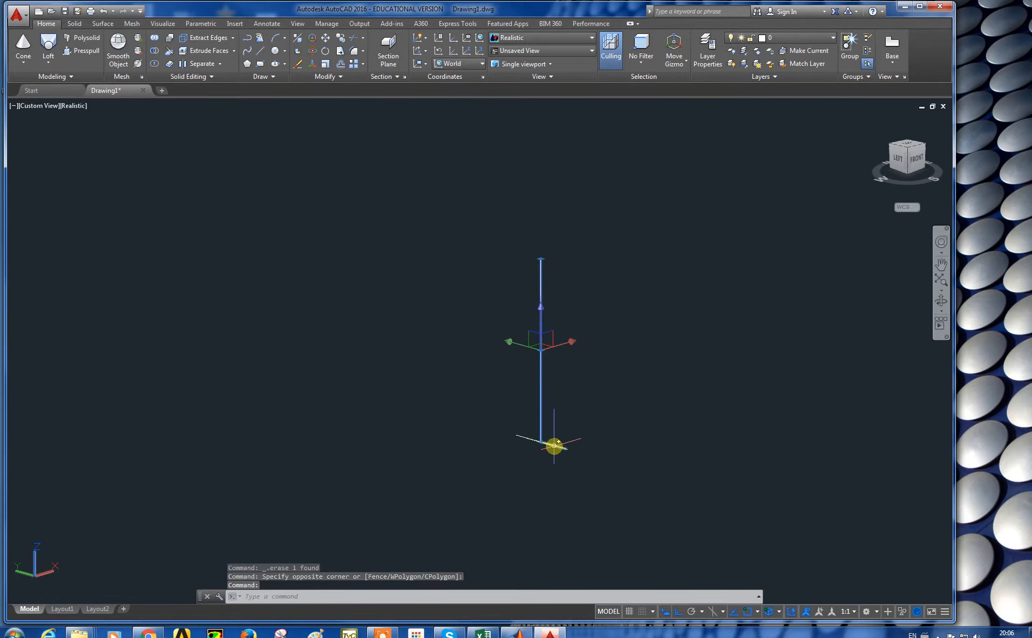
{"action": "left_click", "coordinate": [554, 446]}
{"action": "key", "text": "Delete"}
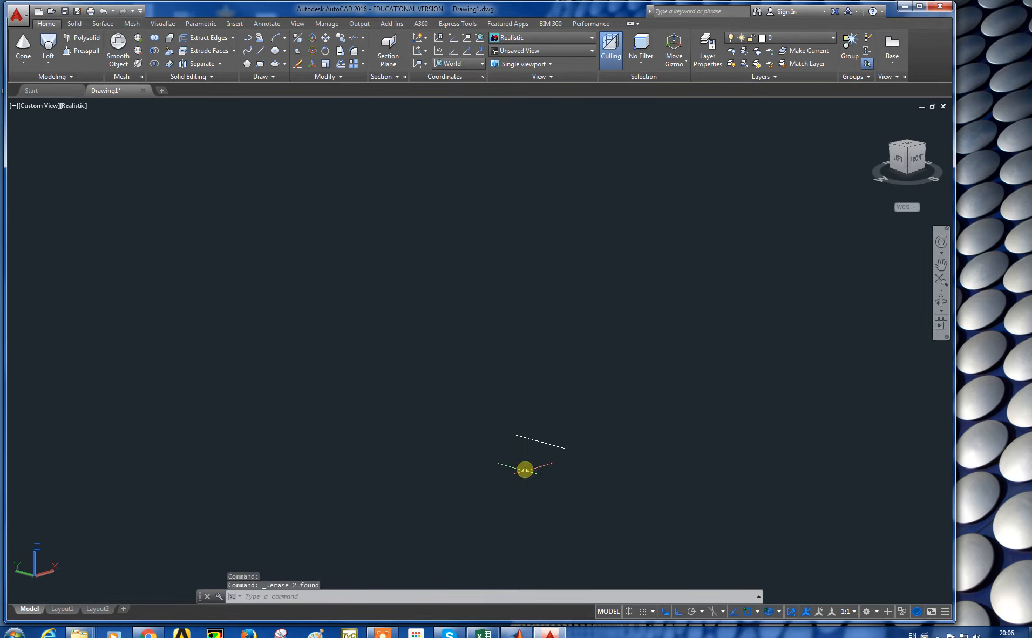
{"action": "key", "text": "Delete"}
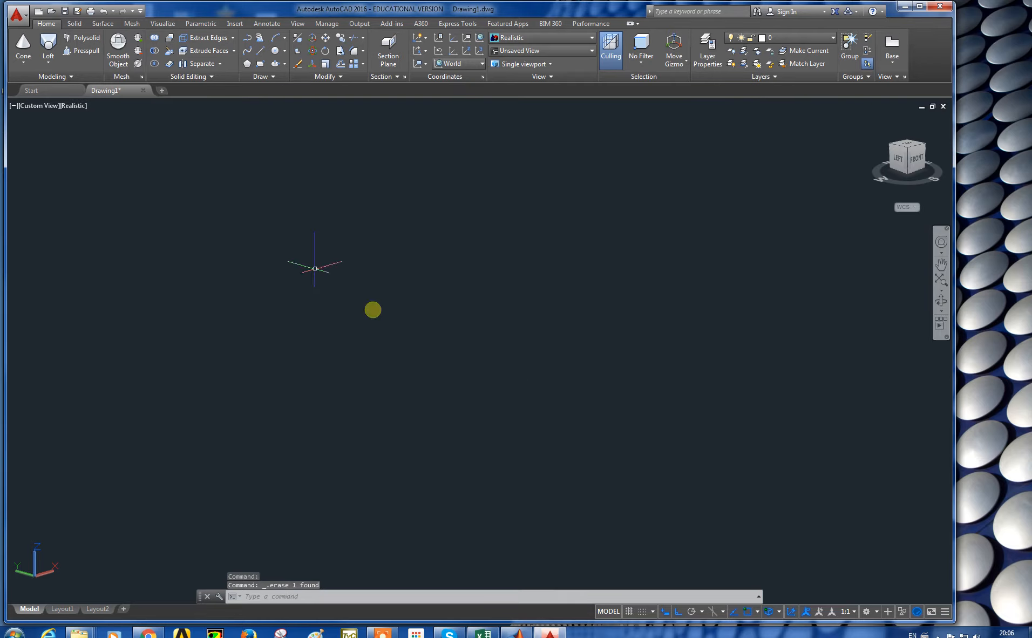
Step: Switch to the Top view and restore the World UCS
{"action": "left_click", "coordinate": [34, 107]}
{"action": "left_click", "coordinate": [51, 135]}
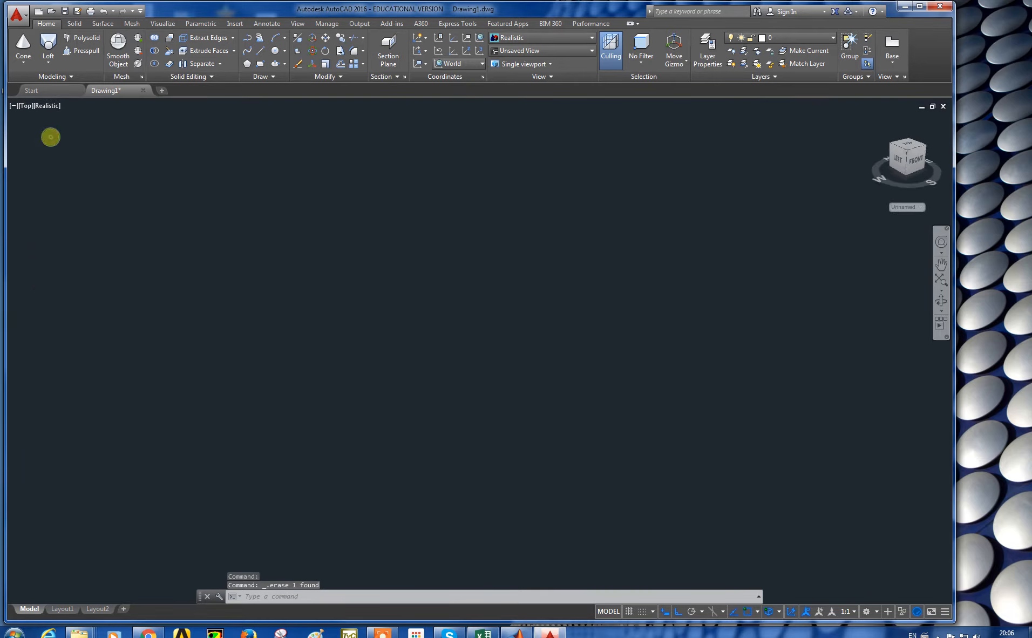
{"action": "left_click", "coordinate": [905, 212]}
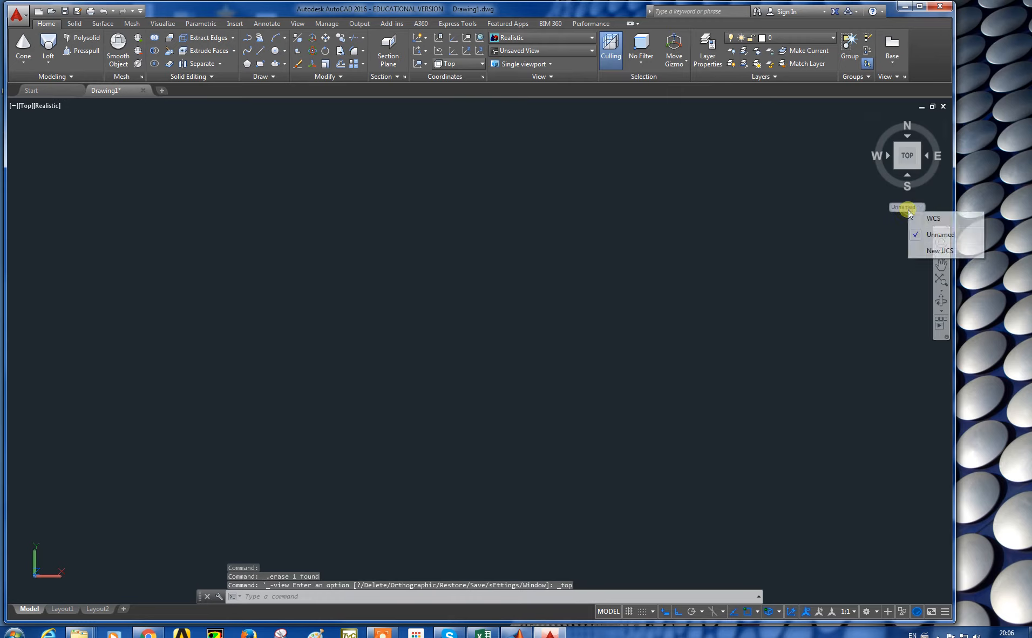
{"action": "left_click", "coordinate": [912, 217]}
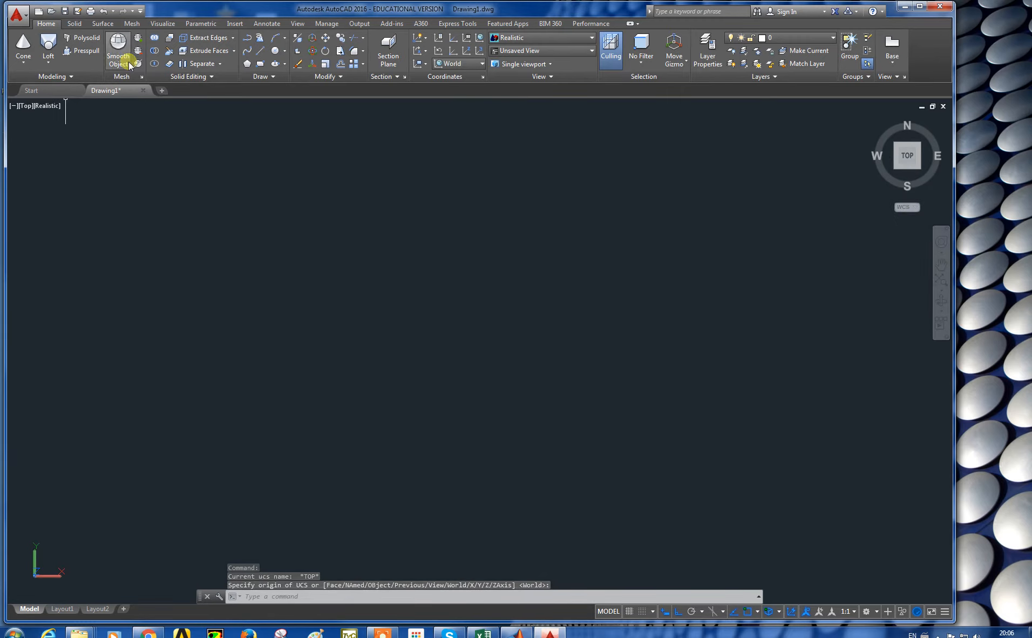
Step: Start a polyline and draw the goblet's outline: a short horizontal line, a vertical drop, a long base line and a slanted rim line
{"action": "left_click", "coordinate": [247, 39]}
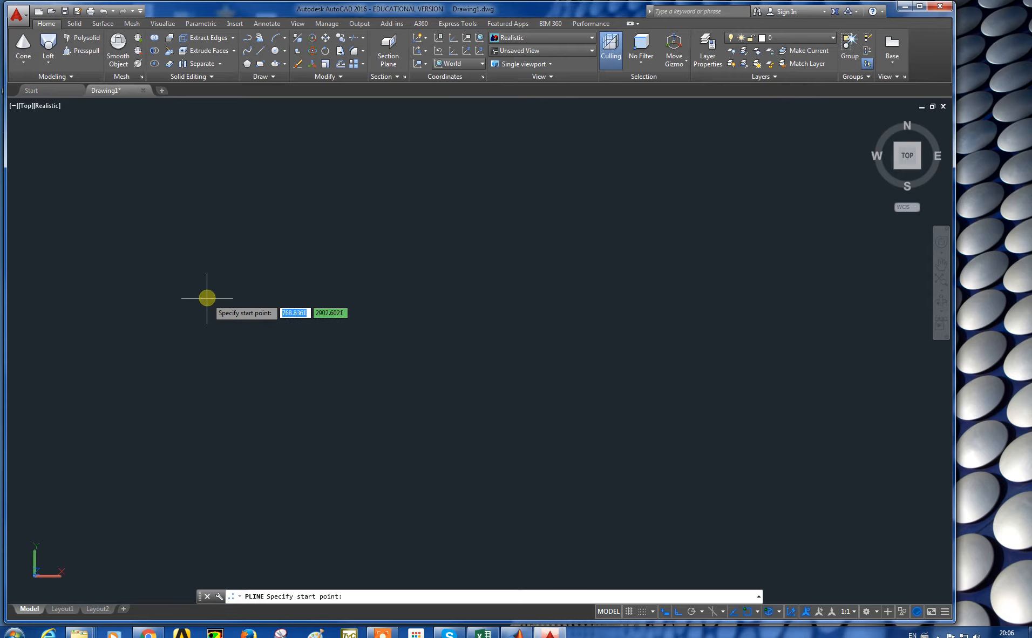
{"action": "left_click", "coordinate": [207, 268]}
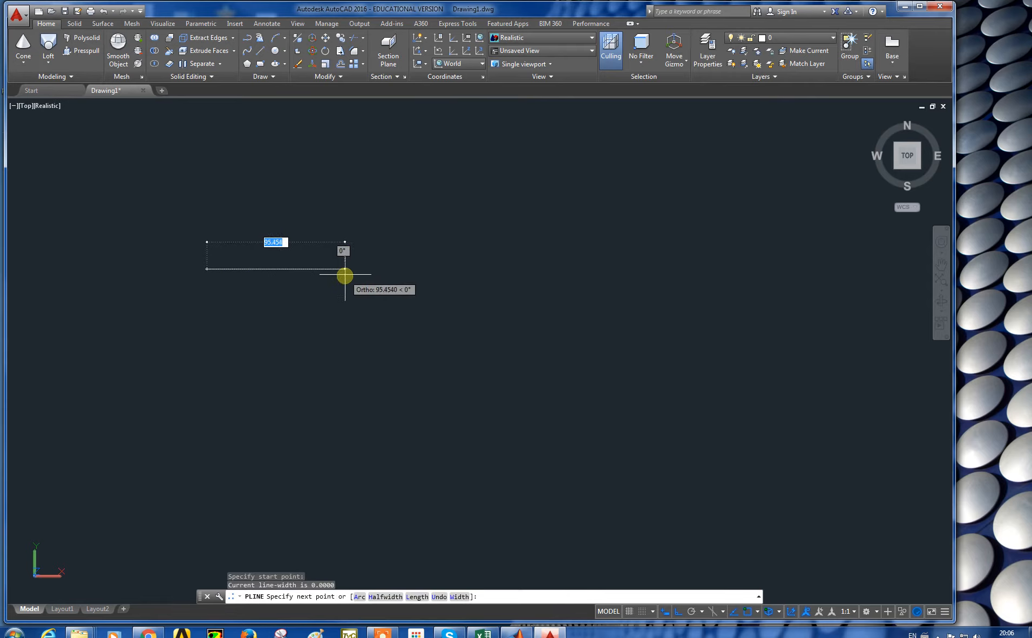
{"action": "left_click", "coordinate": [318, 269]}
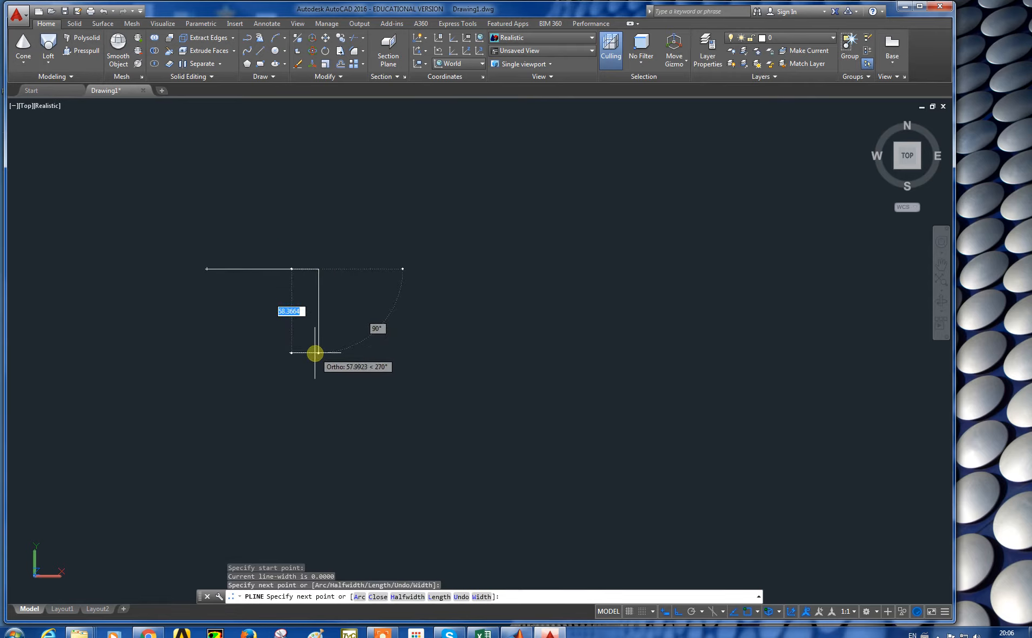
{"action": "left_click", "coordinate": [320, 349]}
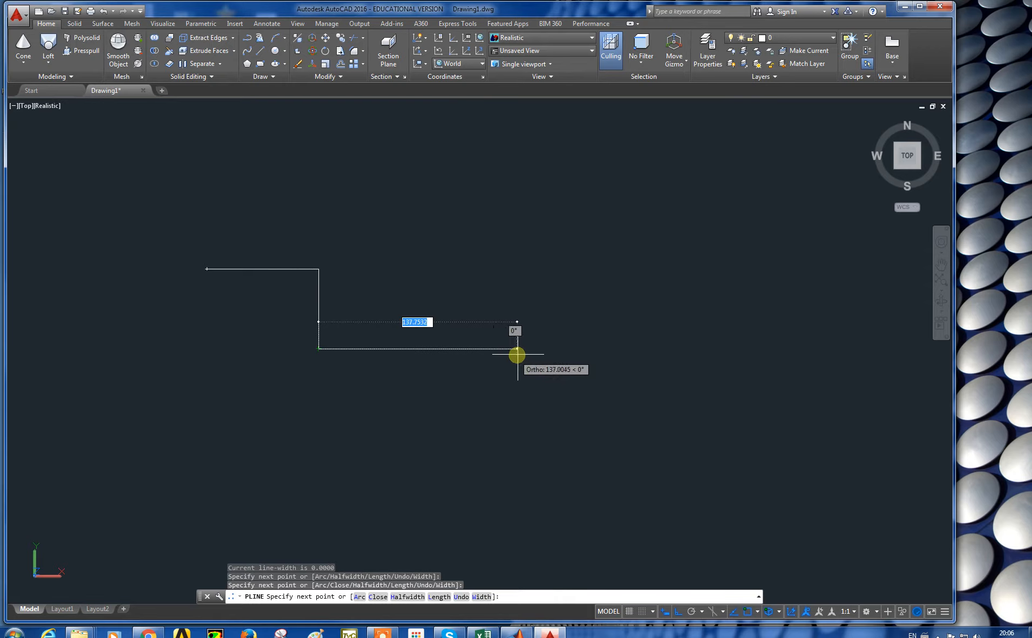
{"action": "left_click", "coordinate": [565, 355]}
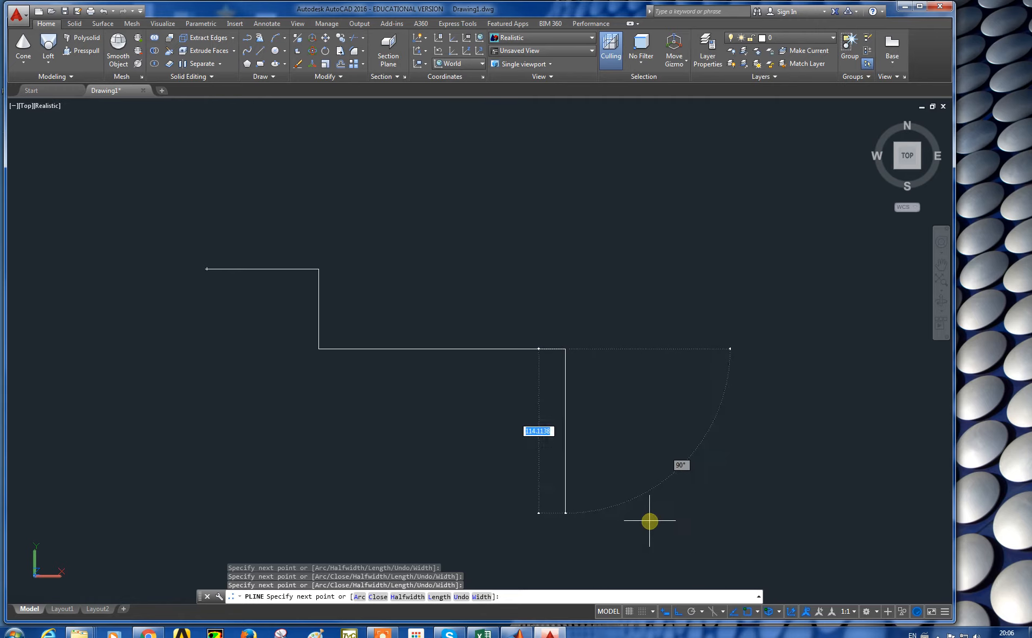
{"action": "left_click", "coordinate": [678, 610]}
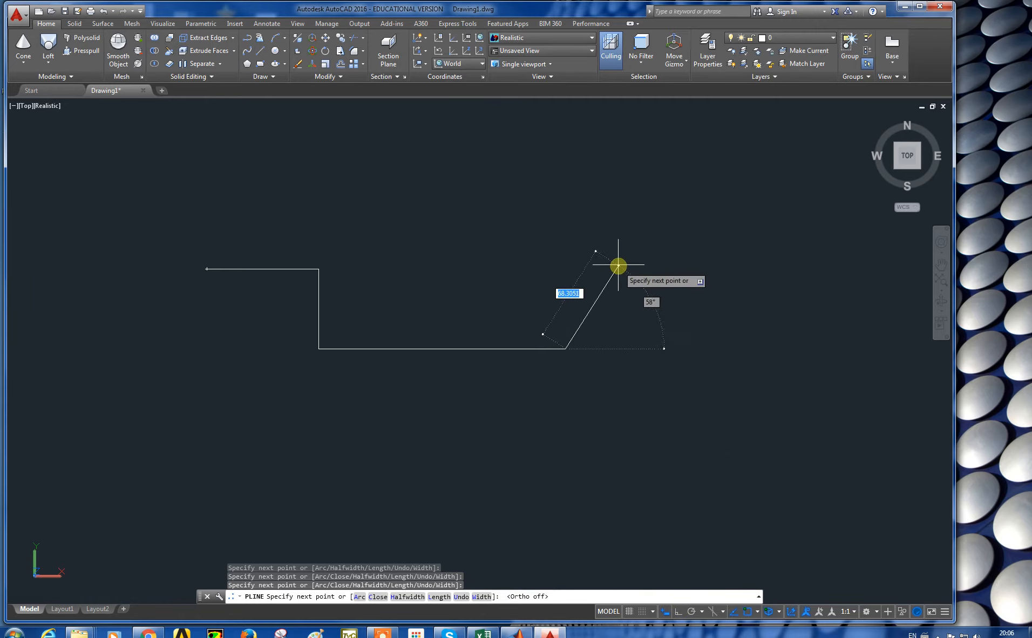
{"action": "left_click", "coordinate": [588, 236]}
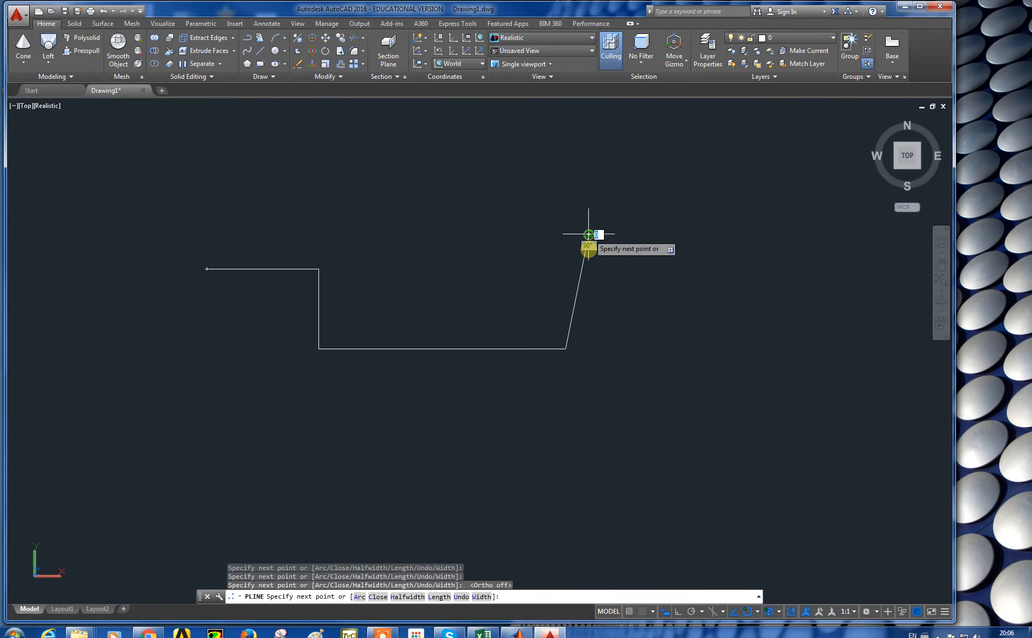
Step: Continue the polyline down, back along an offset base line, up and back near the start point, then finish the profile
{"action": "left_click", "coordinate": [678, 611]}
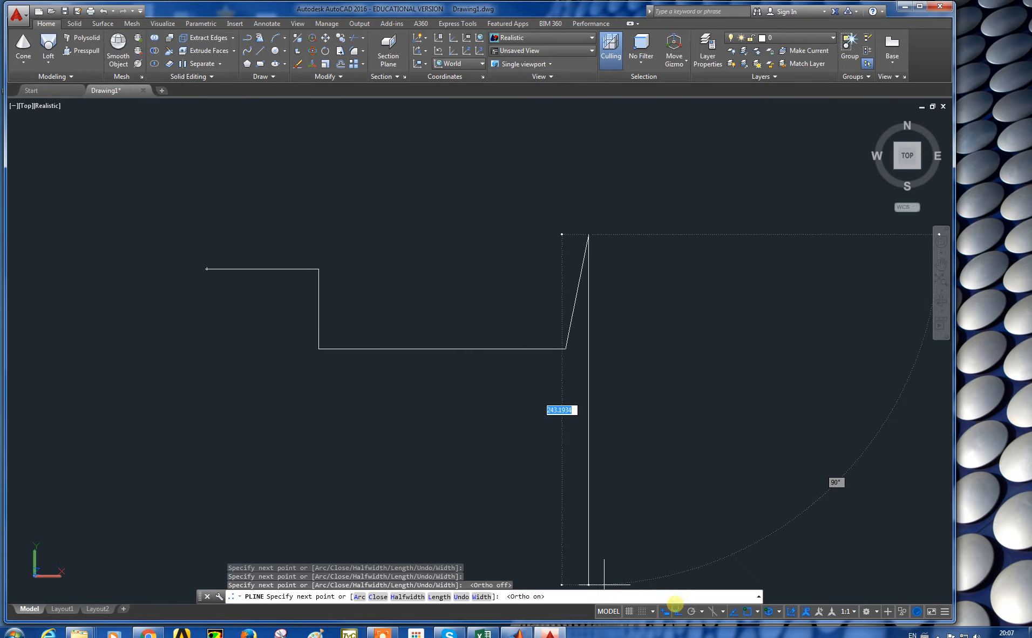
{"action": "left_click", "coordinate": [588, 361]}
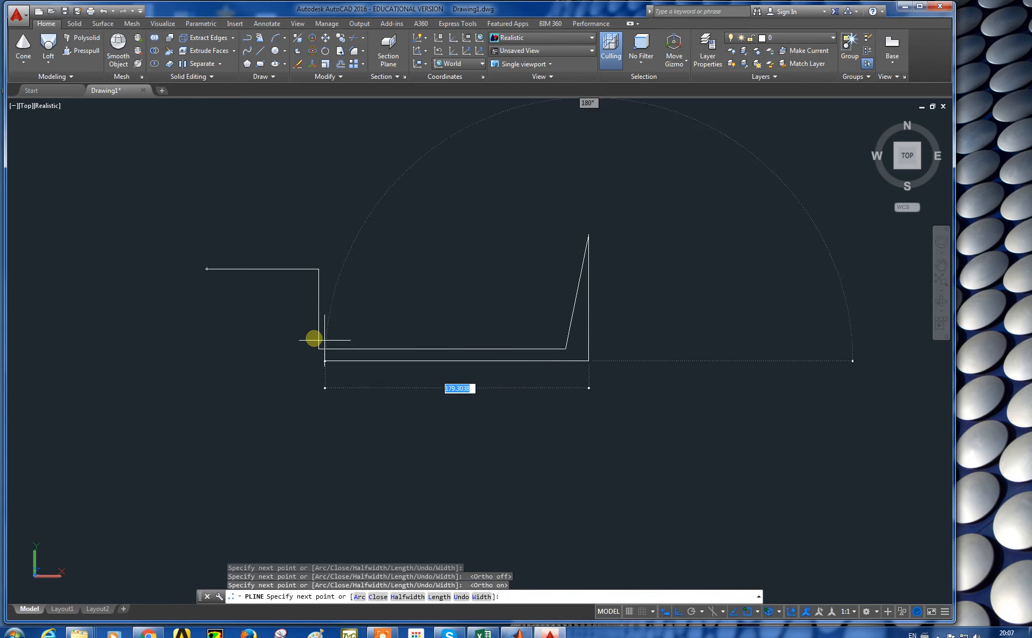
{"action": "left_click", "coordinate": [308, 353]}
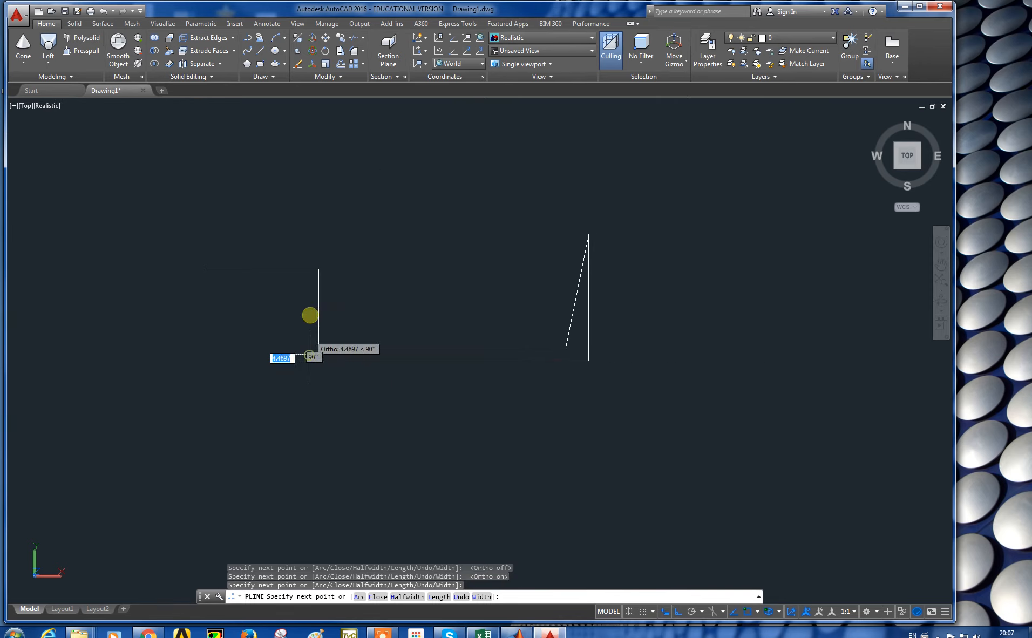
{"action": "left_click", "coordinate": [311, 276]}
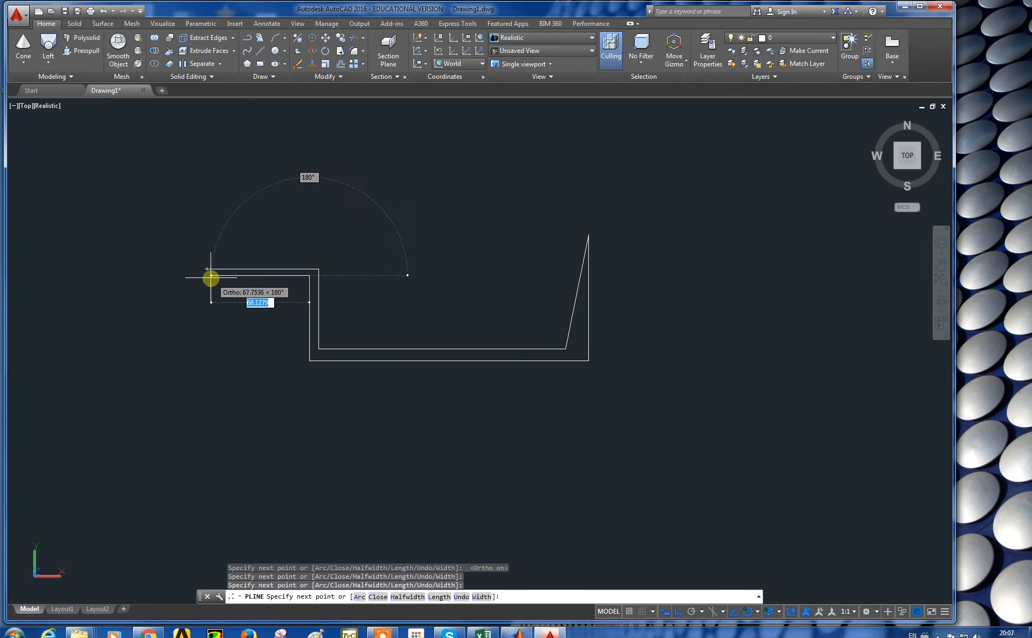
{"action": "left_click", "coordinate": [674, 612]}
{"action": "scroll", "coordinate": [213, 279], "scroll_direction": "up", "scroll_amount": 2}
{"action": "scroll", "coordinate": [210, 273], "scroll_direction": "up", "scroll_amount": 2}
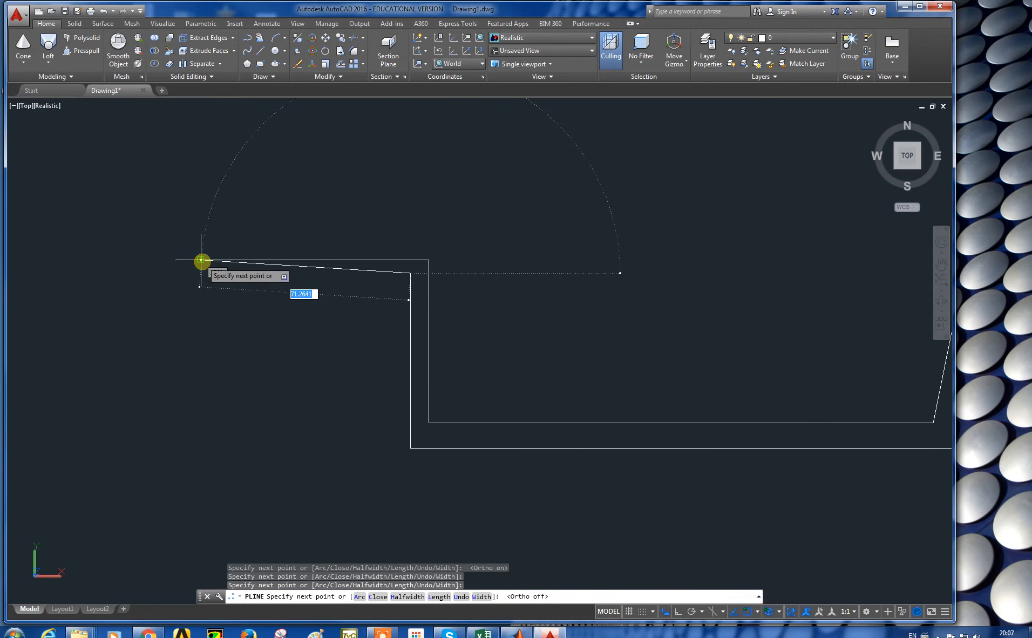
{"action": "left_click", "coordinate": [201, 262]}
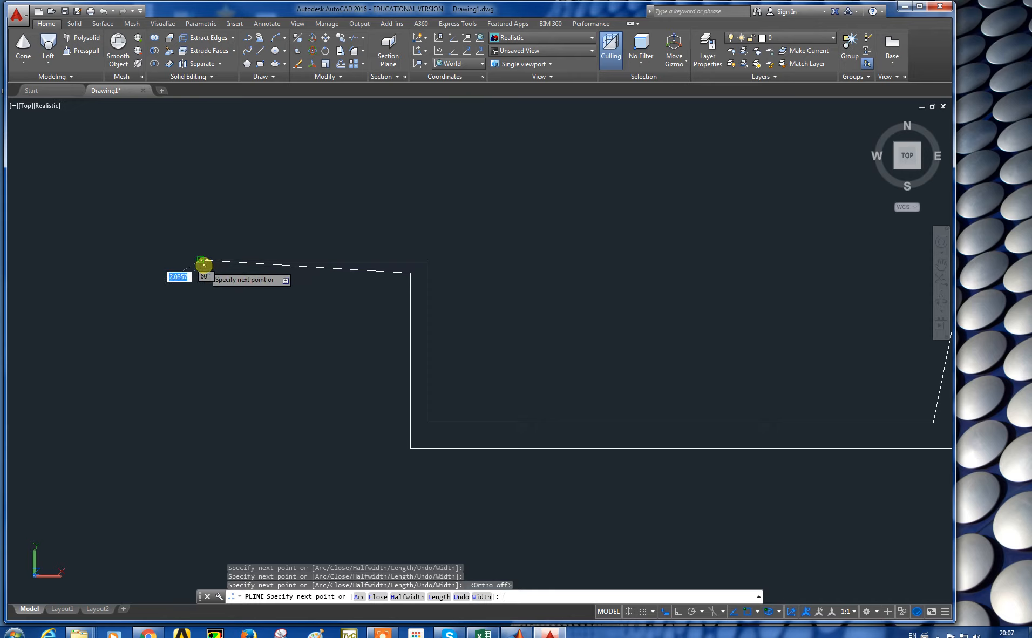
{"action": "key", "text": "Return"}
Step: Switch the view to SW Isometric and then to NE Isometric
{"action": "scroll", "coordinate": [377, 331], "scroll_direction": "down", "scroll_amount": 4}
{"action": "middle_click_drag", "start_coordinate": [470, 350], "coordinate": [401, 313]}
{"action": "scroll", "coordinate": [403, 311], "scroll_direction": "up", "scroll_amount": 2}
{"action": "key", "text": "Escape"}
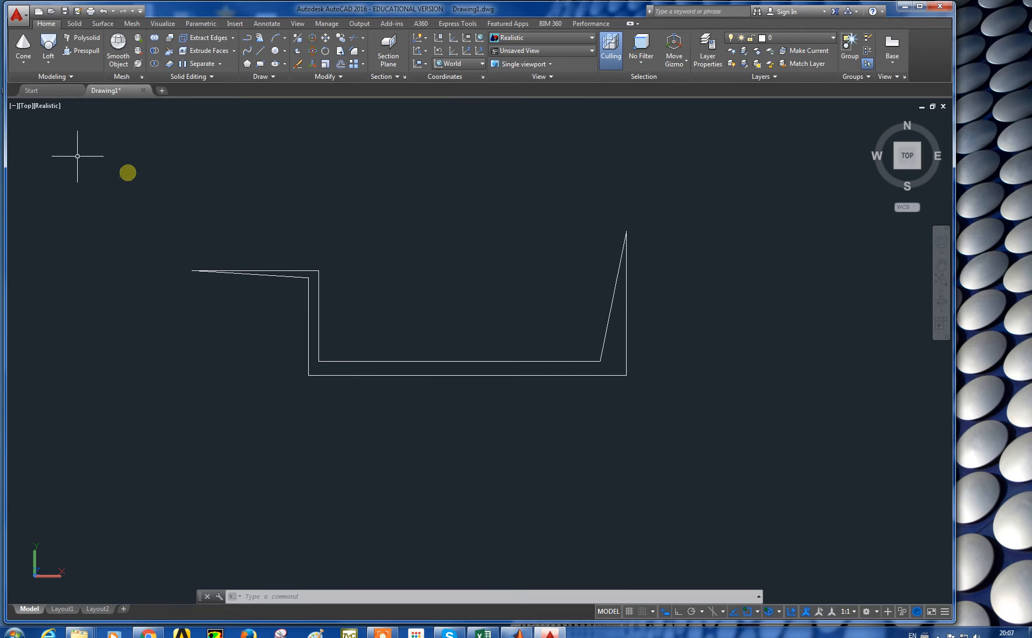
{"action": "left_click", "coordinate": [25, 106]}
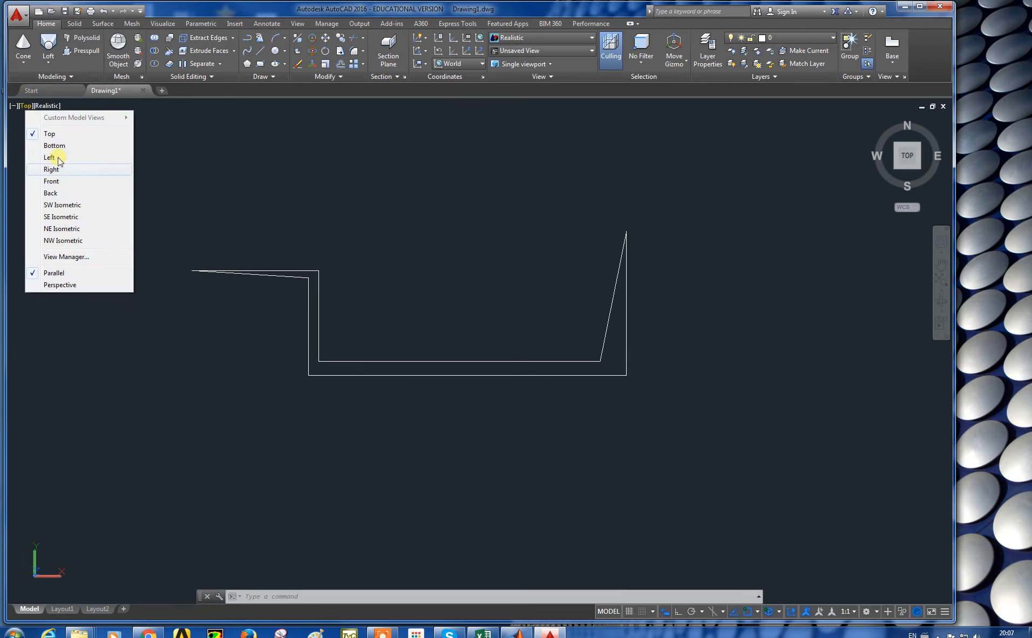
{"action": "left_click", "coordinate": [64, 205]}
{"action": "left_click", "coordinate": [44, 110]}
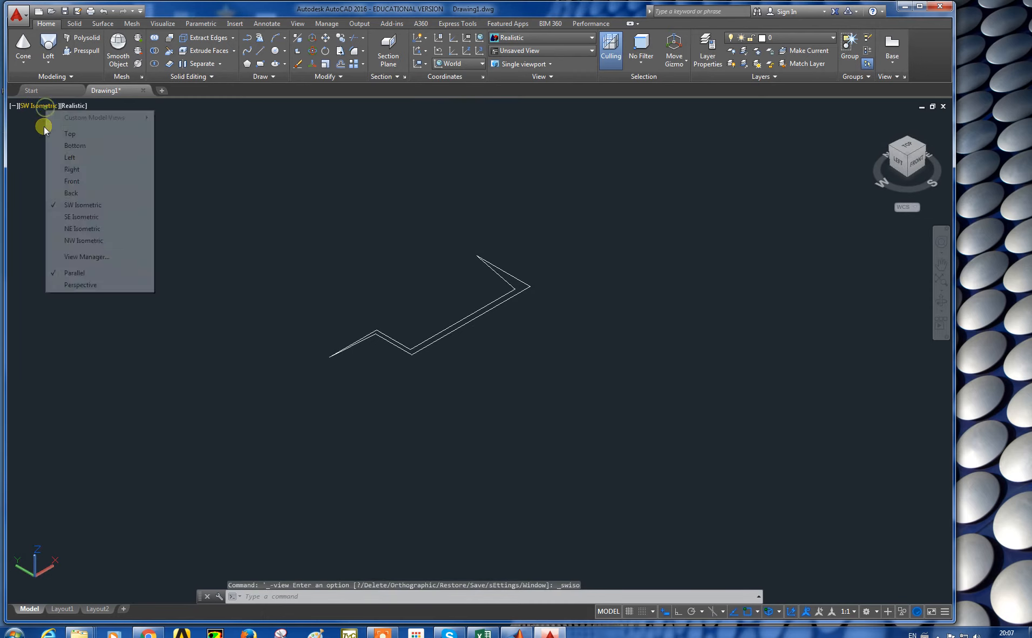
{"action": "left_click", "coordinate": [64, 231]}
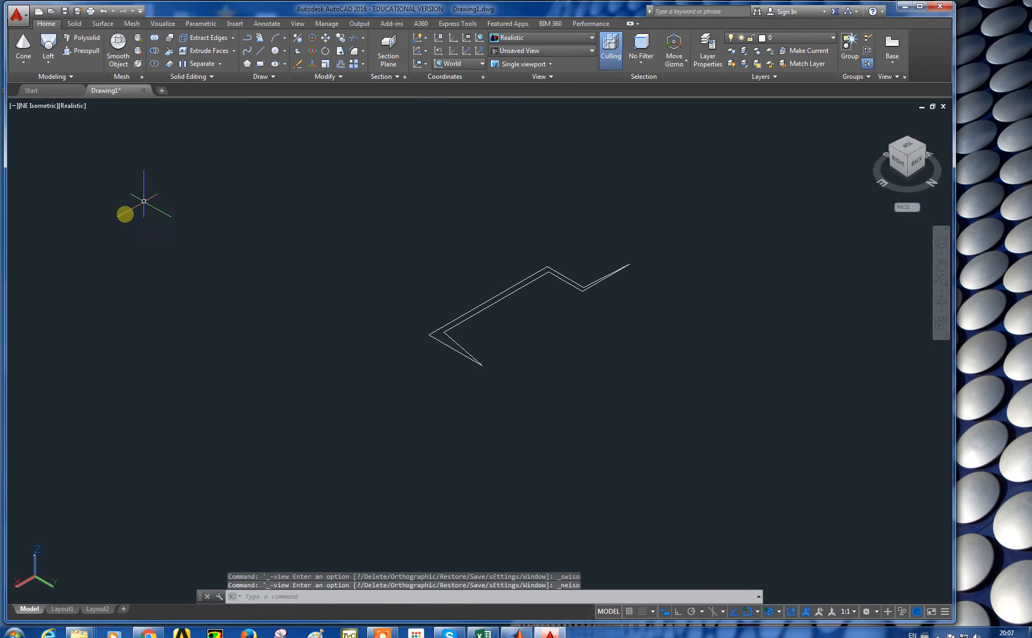
Step: Revolve the polyline profile a full 360 degrees about an axis along its long inner edge to form a goblet solid
{"action": "left_click", "coordinate": [52, 62]}
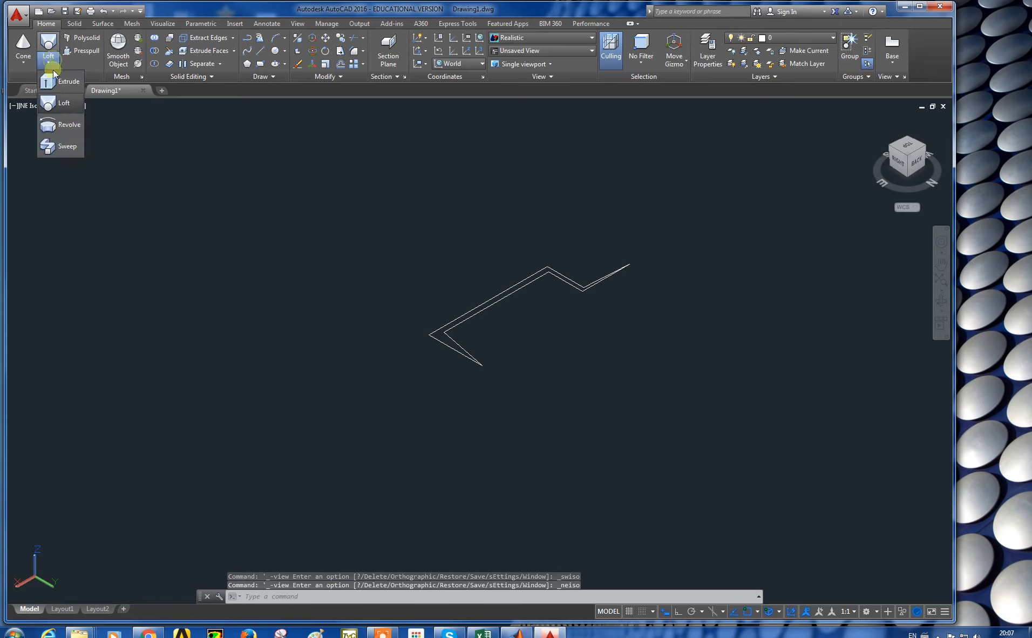
{"action": "left_click", "coordinate": [63, 128]}
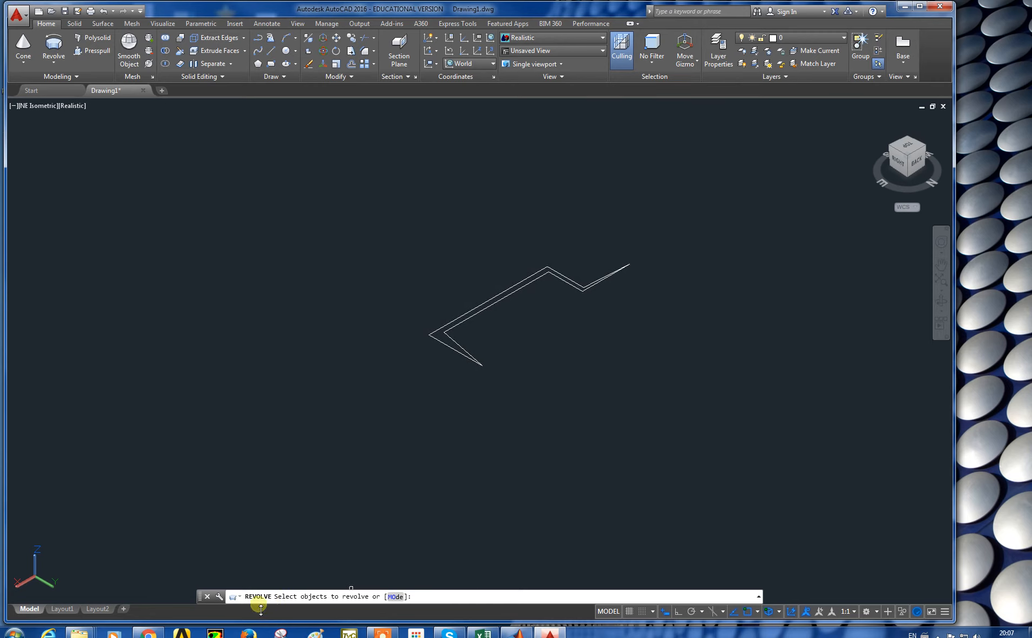
{"action": "left_click", "coordinate": [487, 306]}
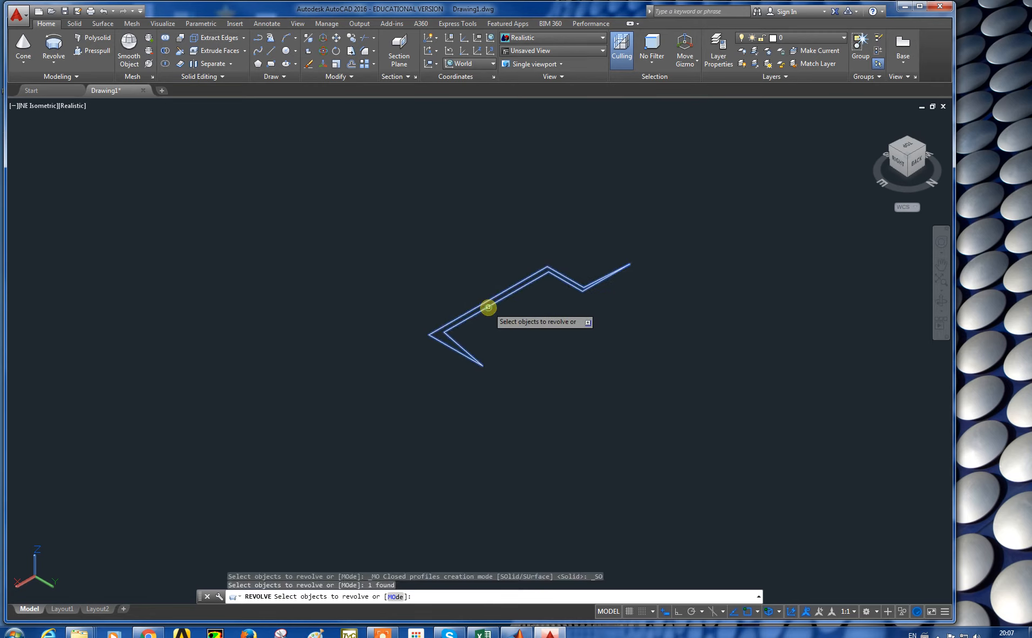
{"action": "key", "text": "Return"}
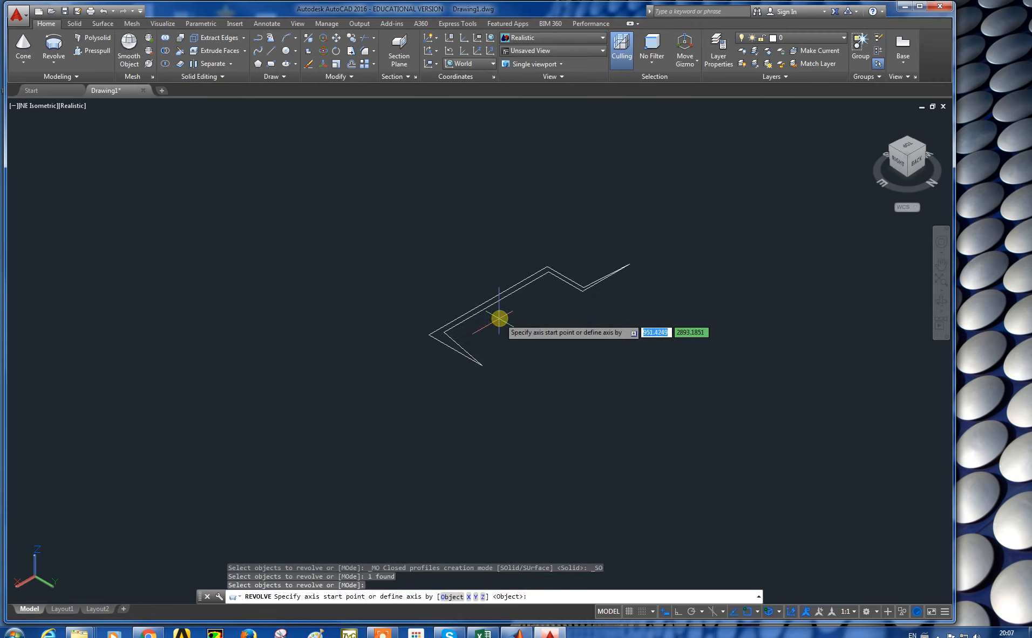
{"action": "scroll", "coordinate": [477, 297], "scroll_direction": "up", "scroll_amount": 2}
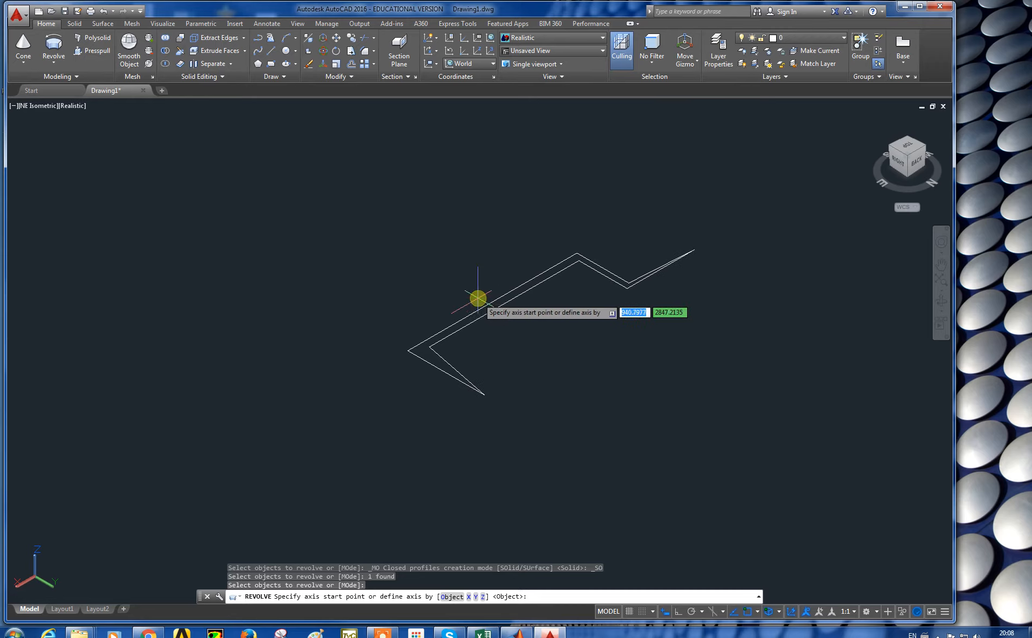
{"action": "left_click", "coordinate": [411, 350]}
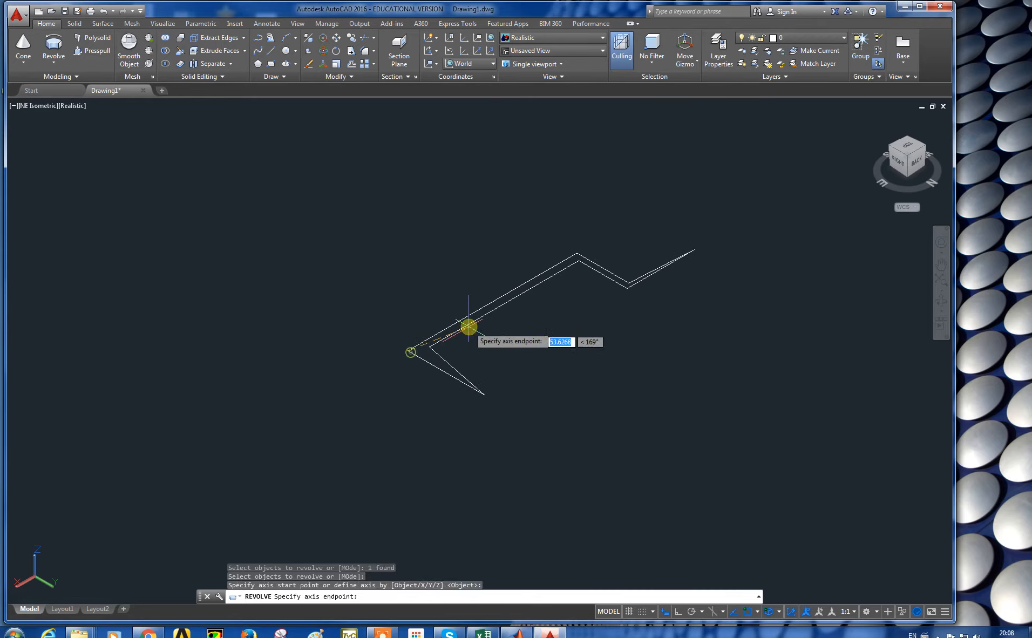
{"action": "left_click", "coordinate": [577, 253]}
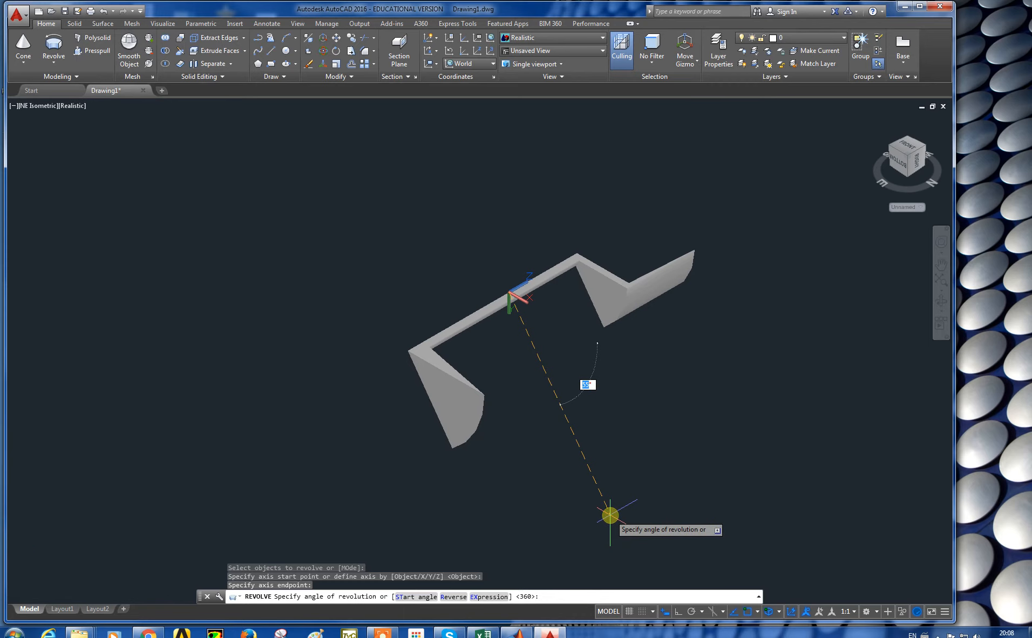
{"action": "key", "text": "Return"}
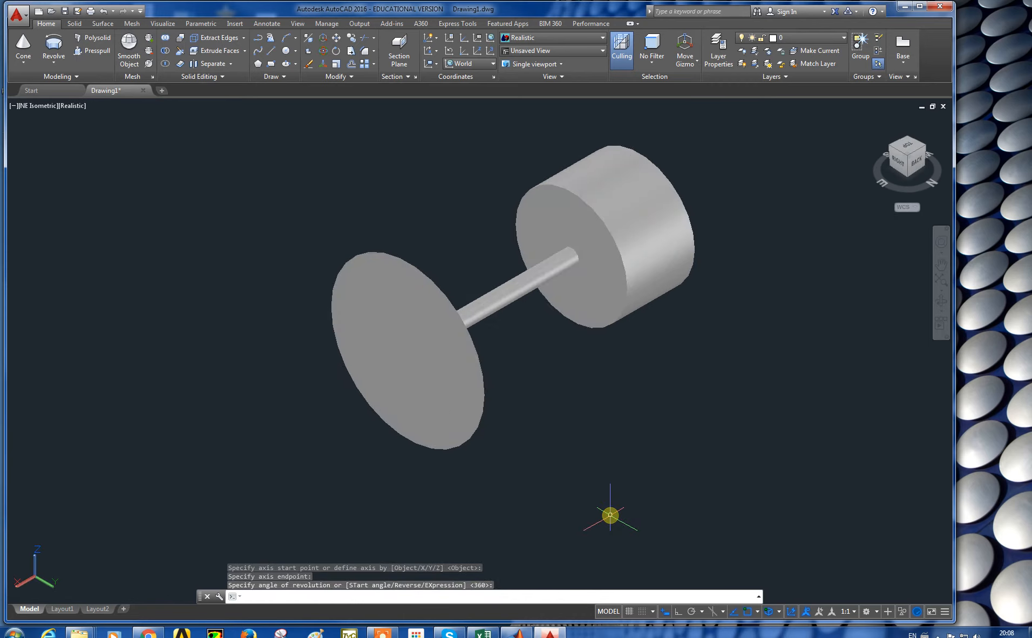
Step: Orbit around the revolved goblet to inspect it
{"action": "left_click", "coordinate": [941, 301]}
{"action": "left_click_drag", "start_coordinate": [656, 288], "coordinate": [524, 226]}
{"action": "key", "text": "Escape"}
Step: Select the goblet solid and delete it
{"action": "left_click", "coordinate": [523, 221]}
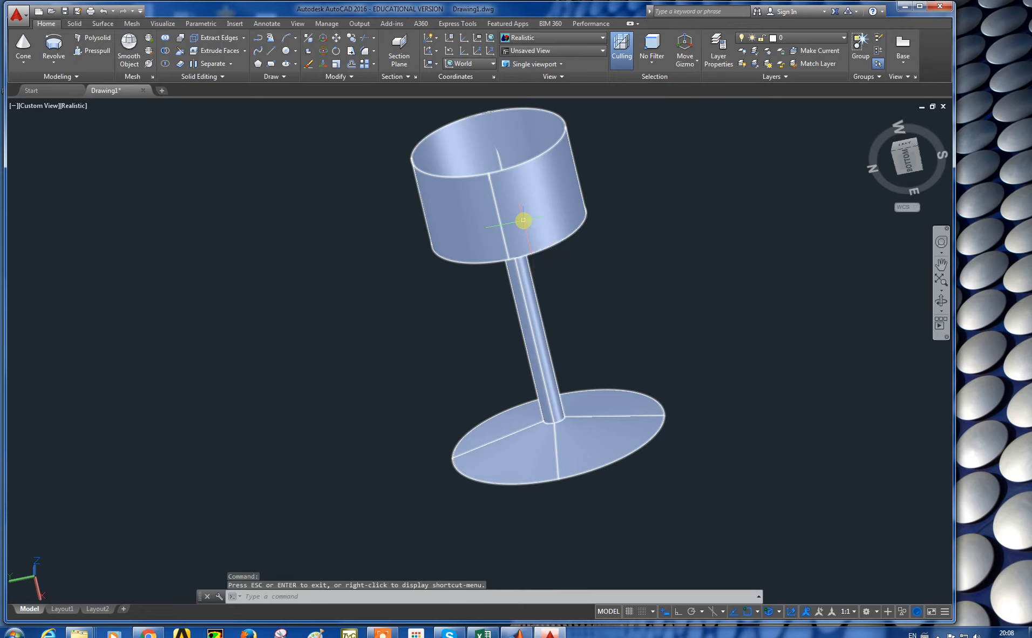
{"action": "key", "text": "Escape"}
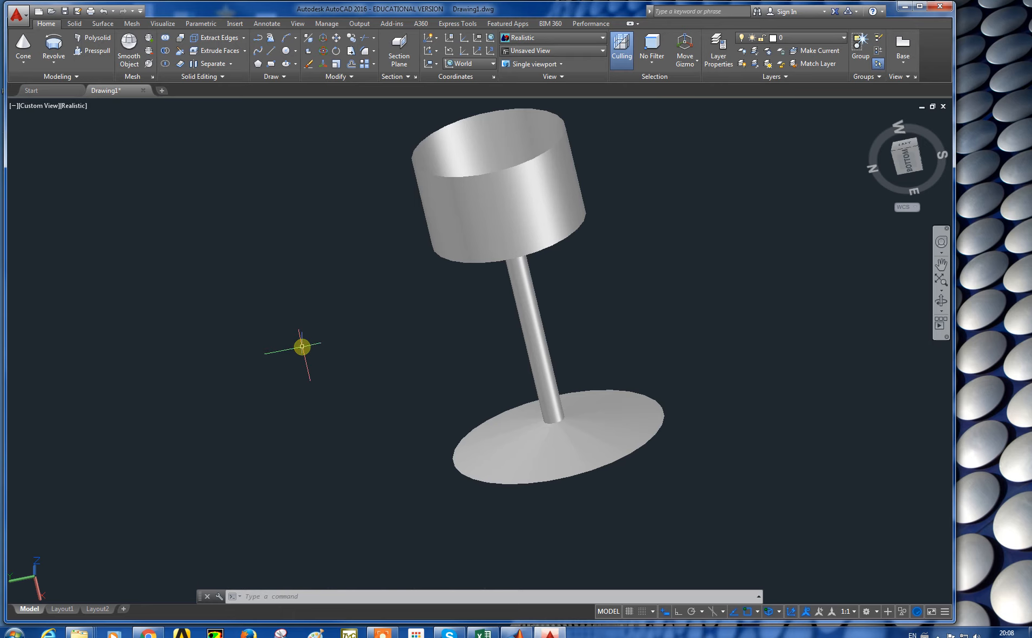
{"action": "left_click", "coordinate": [523, 186]}
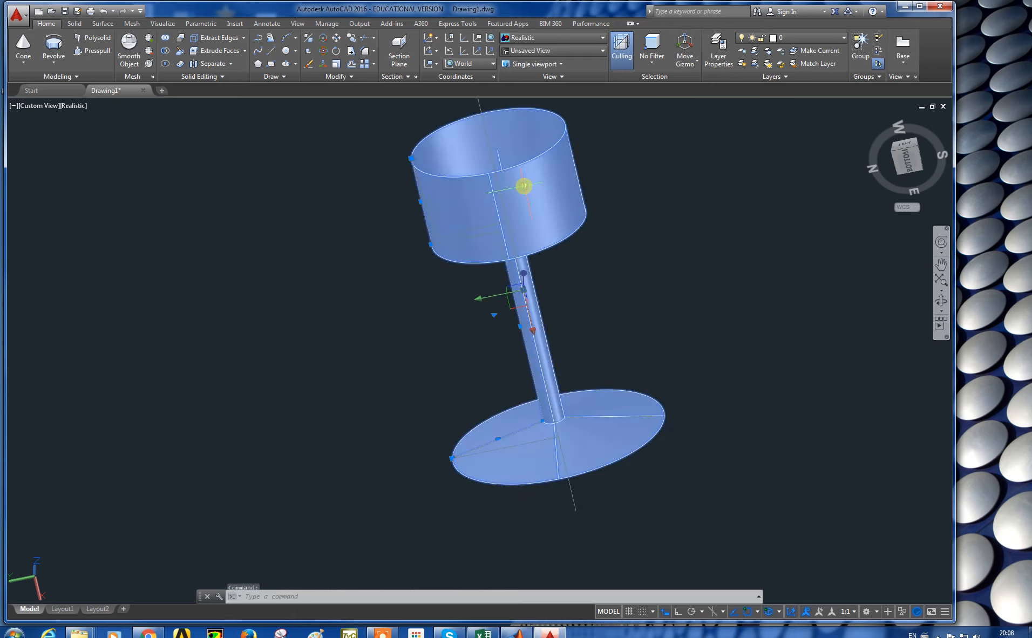
{"action": "key", "text": "Delete"}
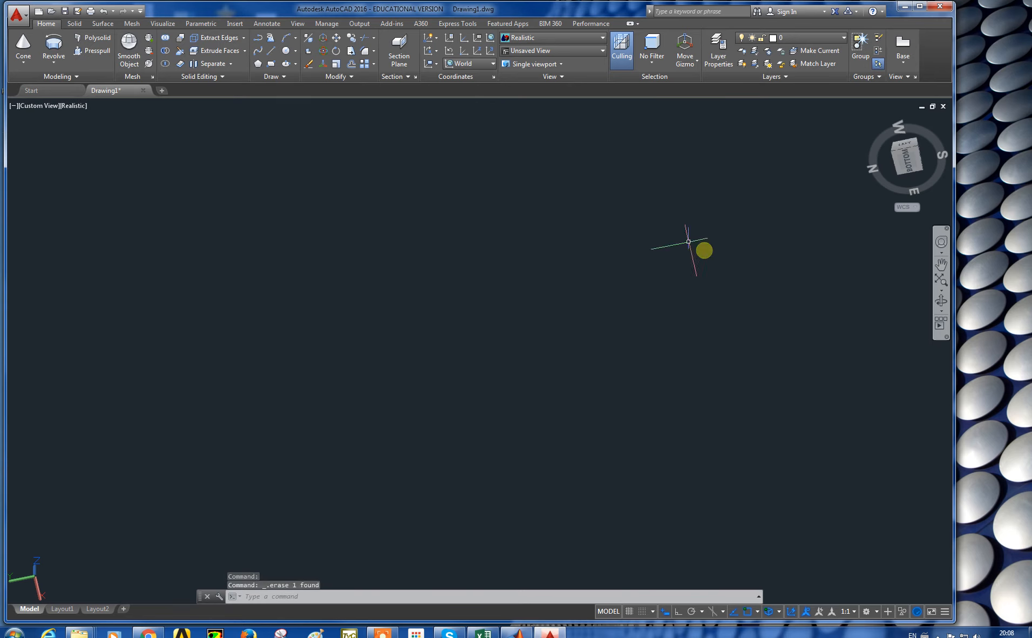
{"action": "left_click", "coordinate": [50, 64]}
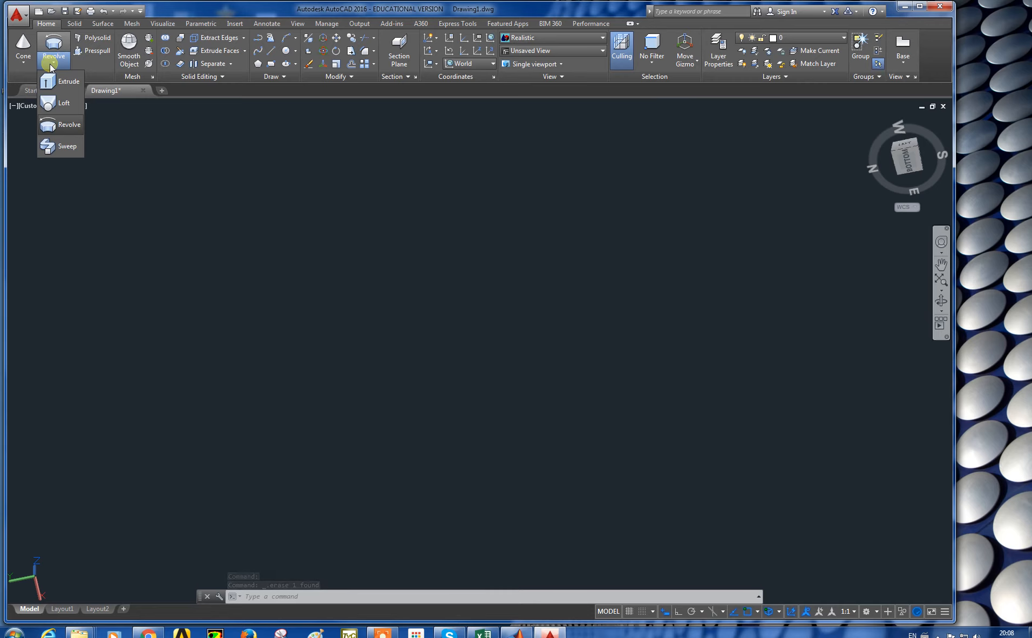
{"action": "key", "text": "Escape"}
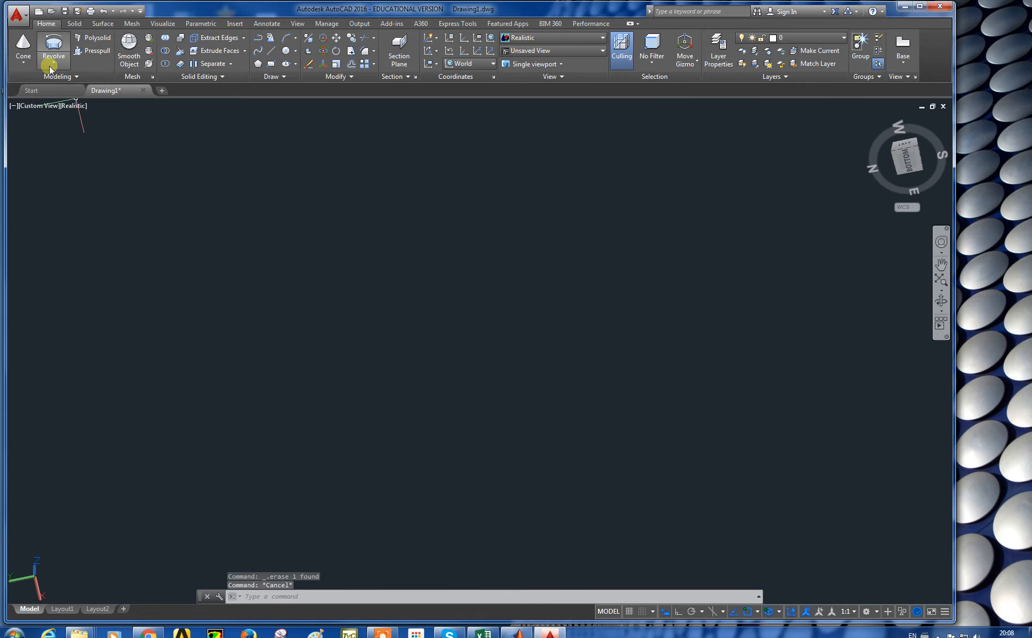
{"action": "left_click", "coordinate": [50, 67]}
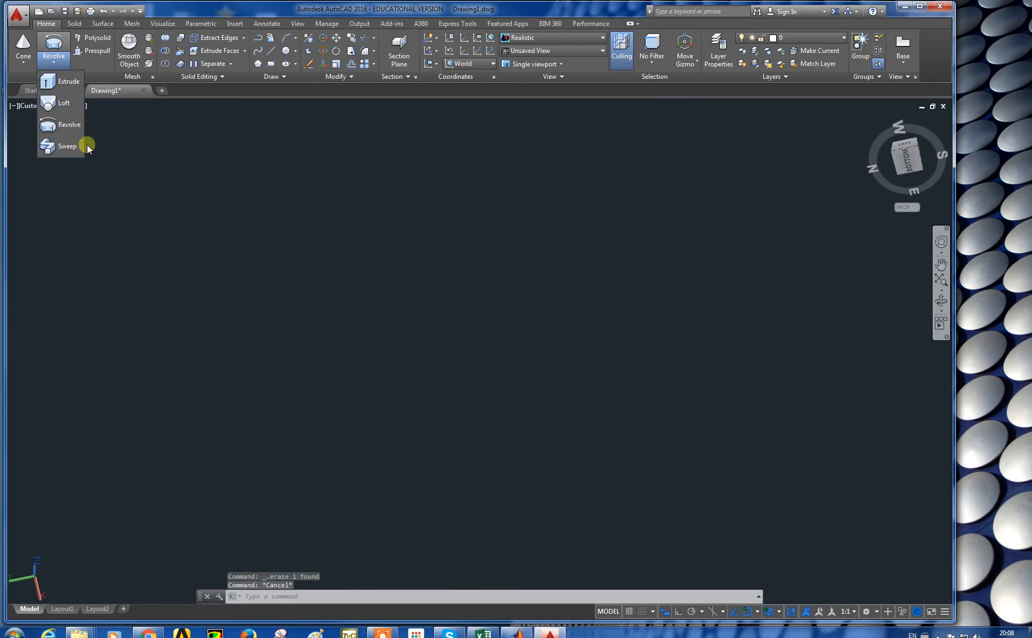
{"action": "key", "text": "Escape"}
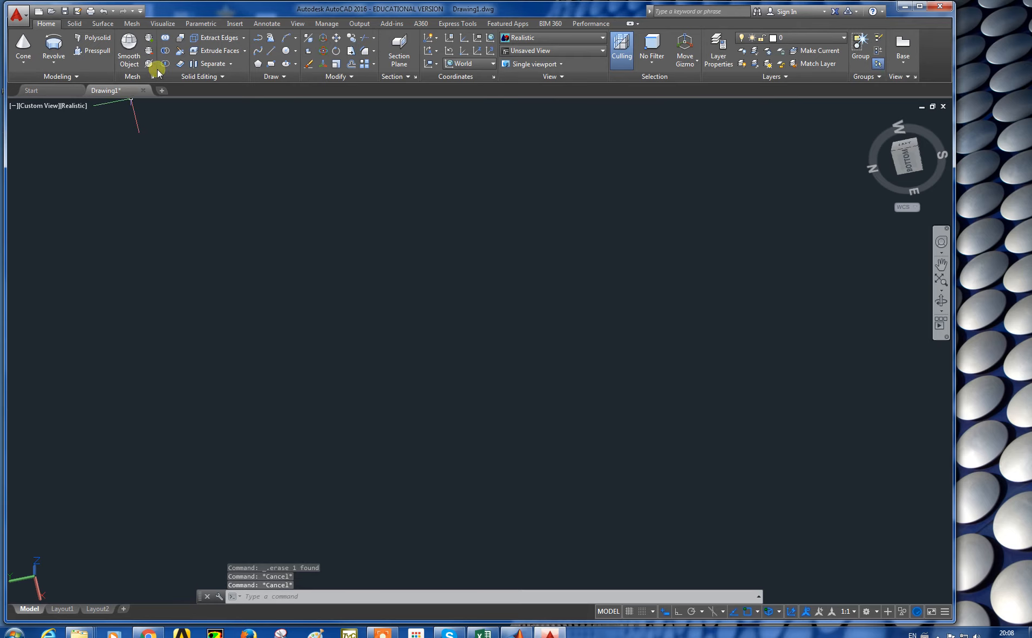
Step: Set the viewport to the Top view and set the UCS back to World
{"action": "left_click", "coordinate": [52, 108]}
{"action": "left_click", "coordinate": [76, 131]}
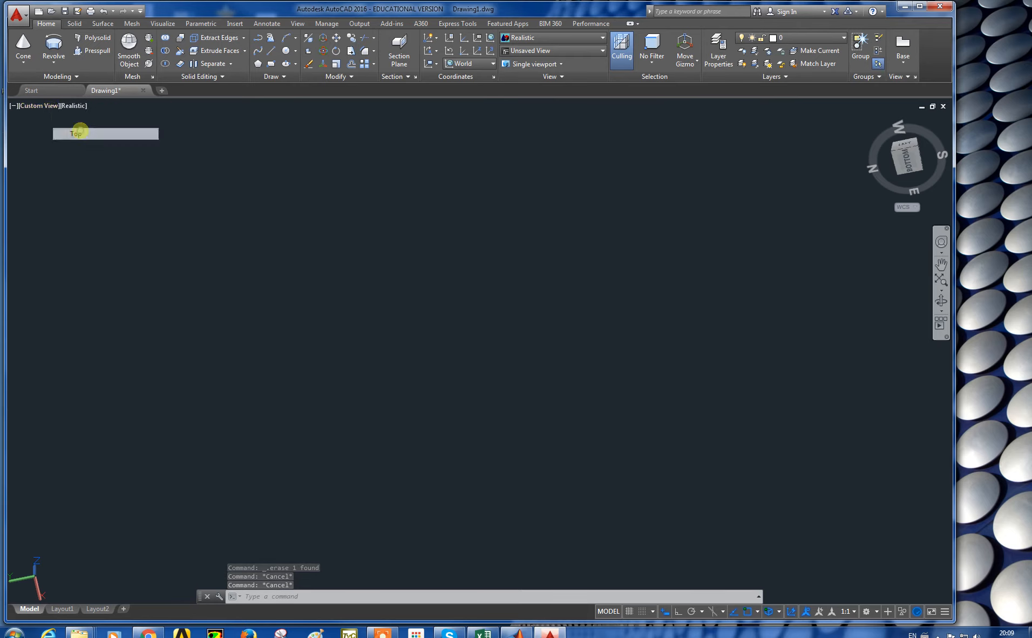
{"action": "left_click", "coordinate": [923, 208]}
{"action": "left_click", "coordinate": [929, 219]}
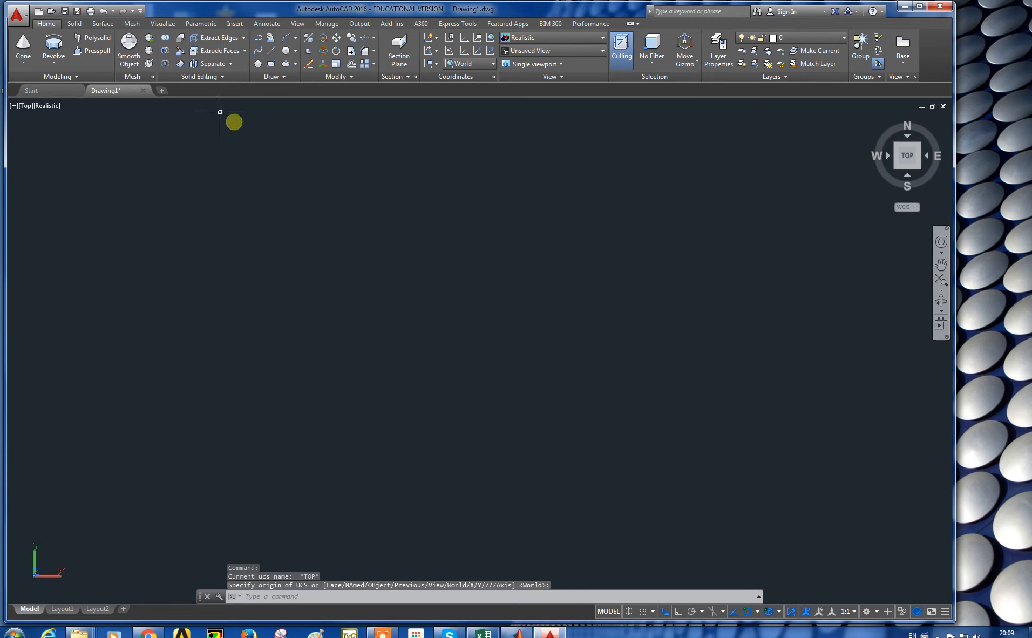
Step: Draw a small circle in the Top view to serve as a sweep profile
{"action": "left_click", "coordinate": [285, 53]}
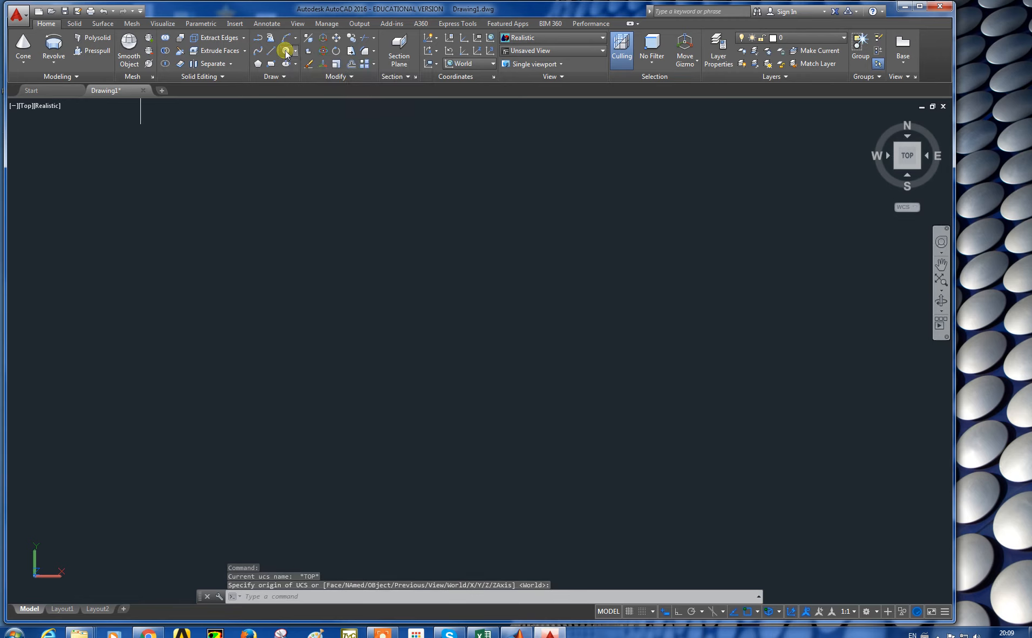
{"action": "left_click", "coordinate": [286, 405]}
{"action": "left_click", "coordinate": [293, 406]}
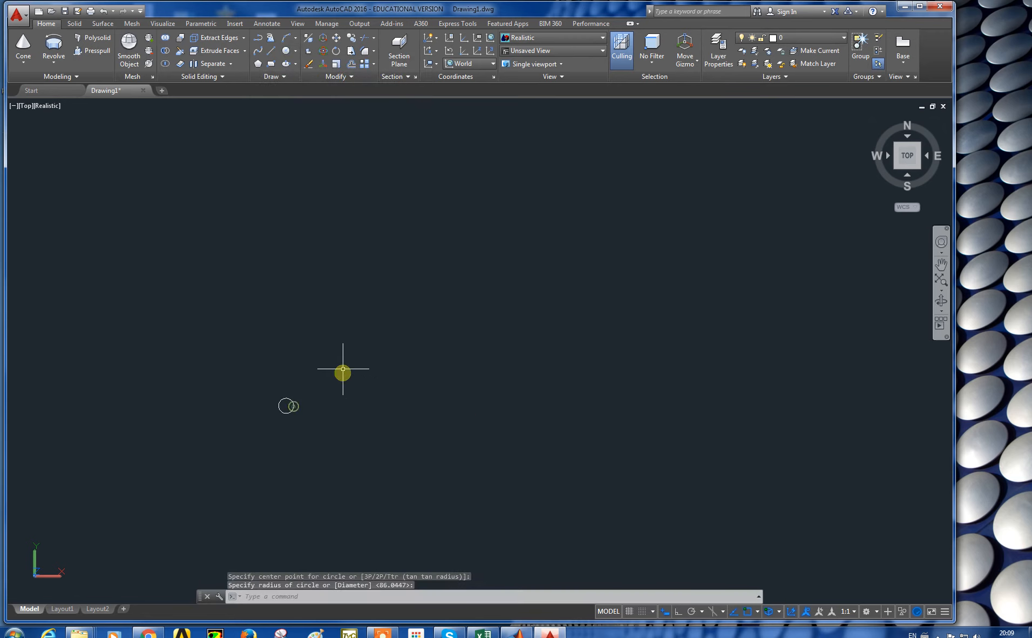
Step: Switch the viewport to the SW Isometric view
{"action": "left_click", "coordinate": [26, 106]}
{"action": "left_click", "coordinate": [63, 205]}
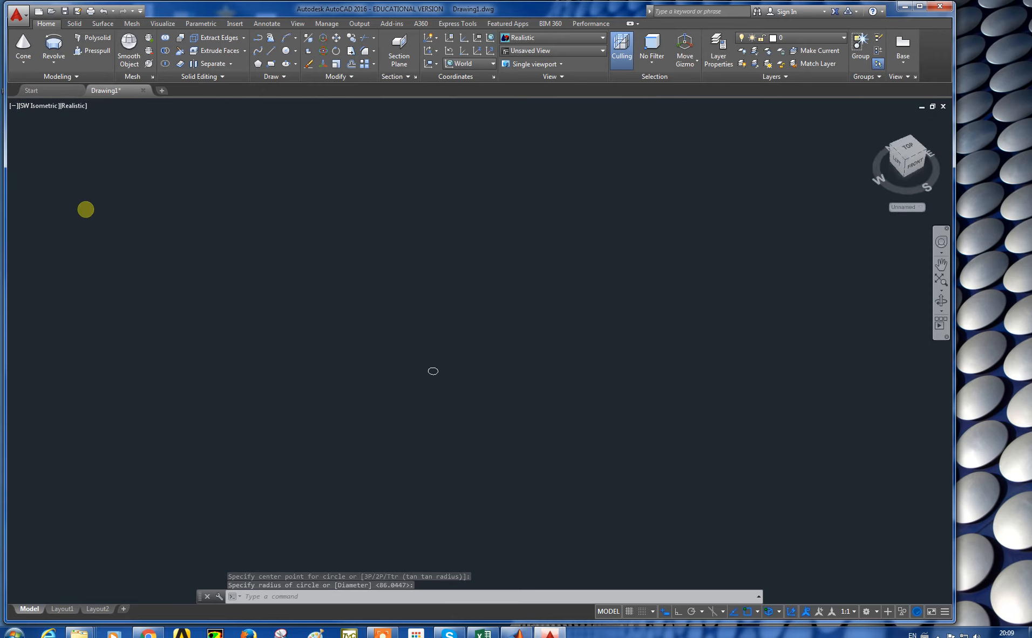
{"action": "scroll", "coordinate": [483, 343], "scroll_direction": "up", "scroll_amount": 2}
{"action": "middle_click_drag", "start_coordinate": [366, 381], "coordinate": [341, 318]}
{"action": "scroll", "coordinate": [431, 343], "scroll_direction": "up", "scroll_amount": 4}
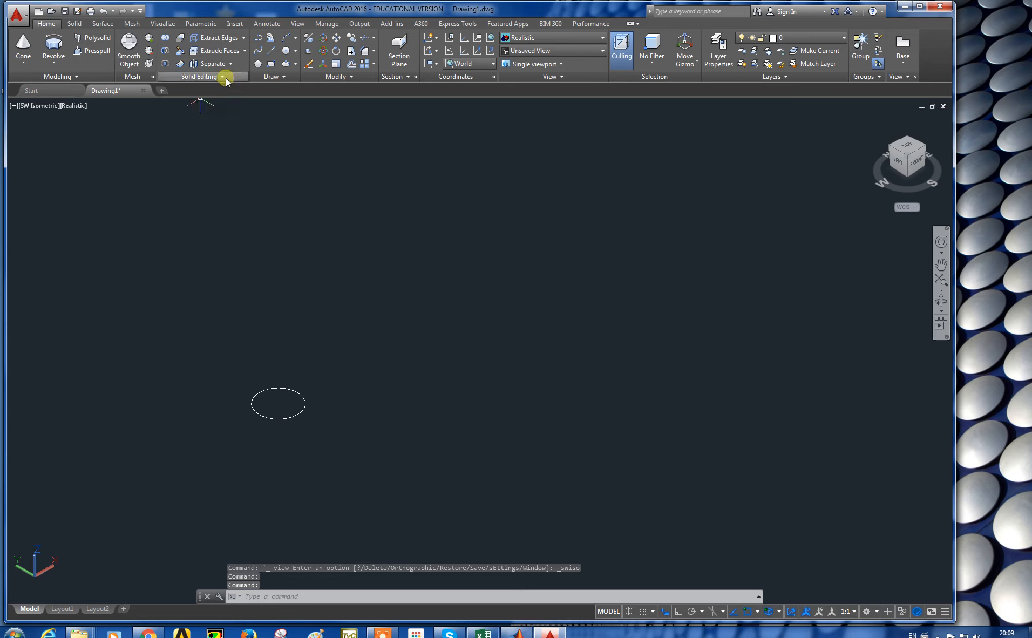
Step: Draw a three-turn helix beside the circle with base and top radii of about 27
{"action": "left_click", "coordinate": [283, 77]}
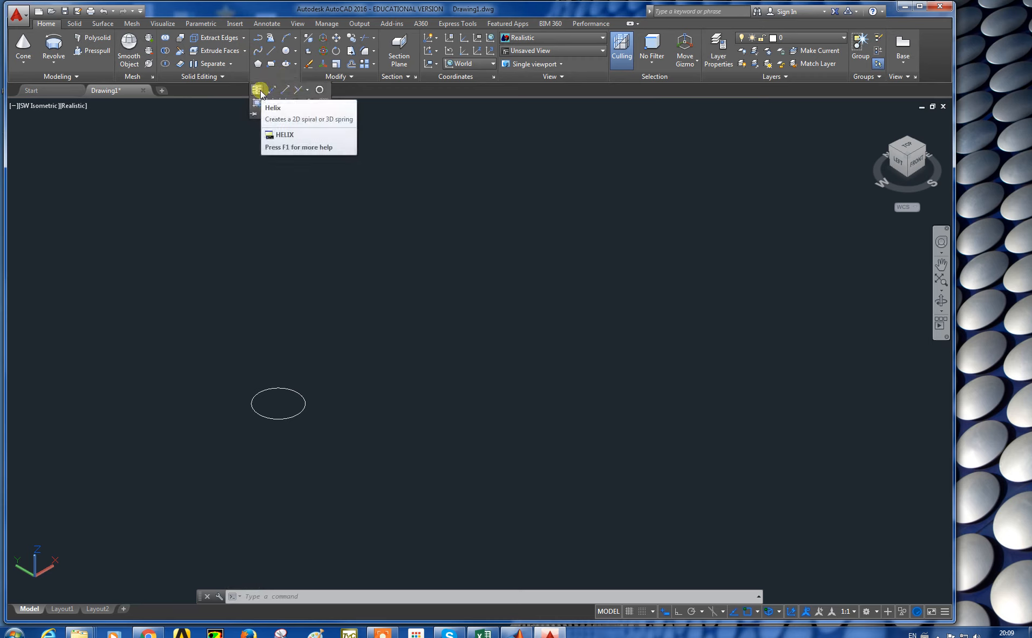
{"action": "left_click", "coordinate": [259, 91]}
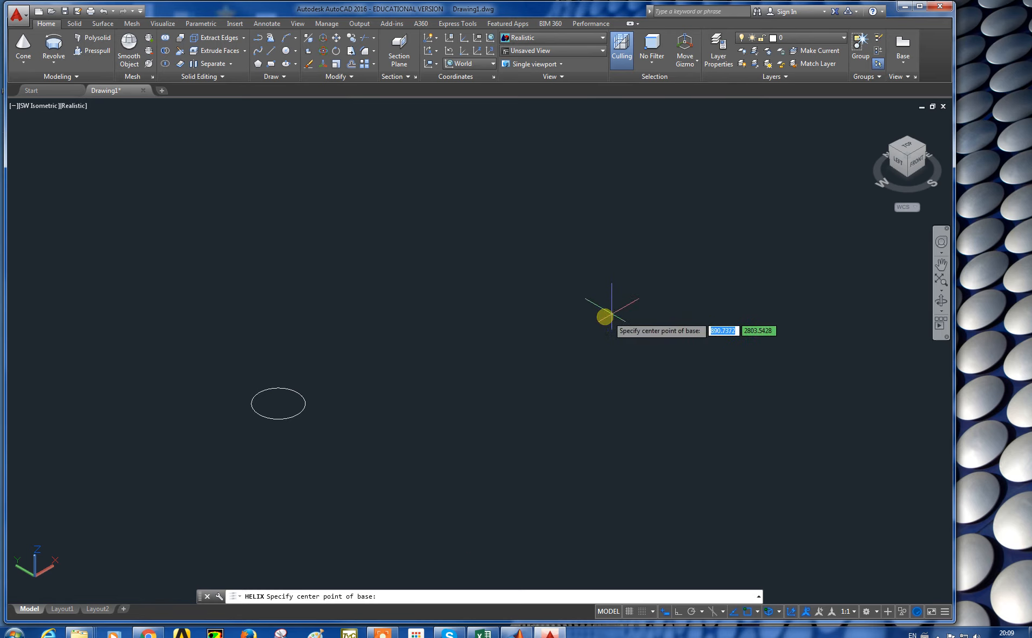
{"action": "left_click", "coordinate": [599, 319]}
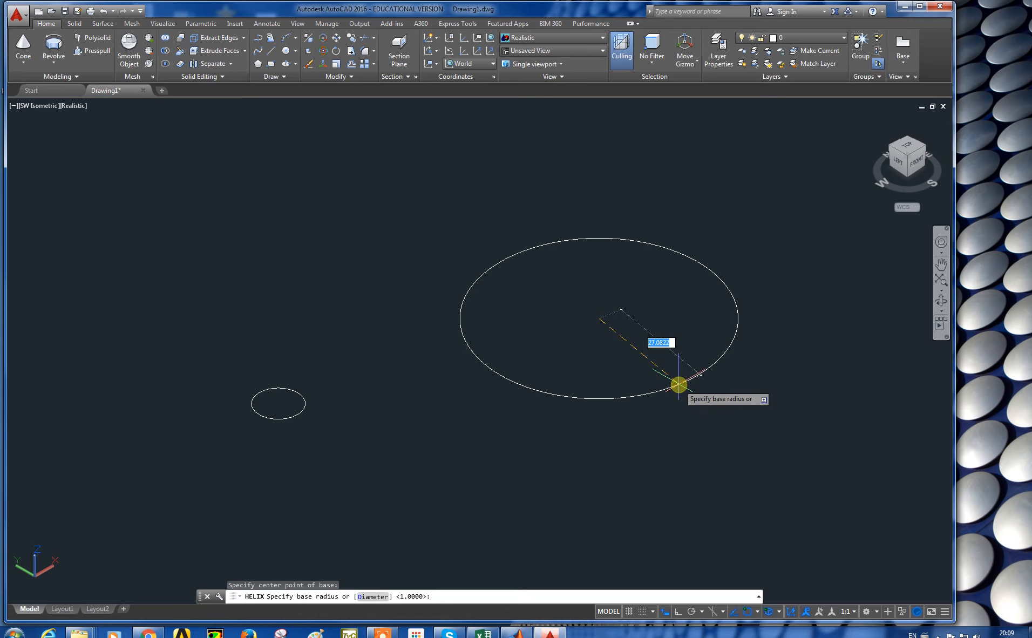
{"action": "left_click", "coordinate": [678, 384]}
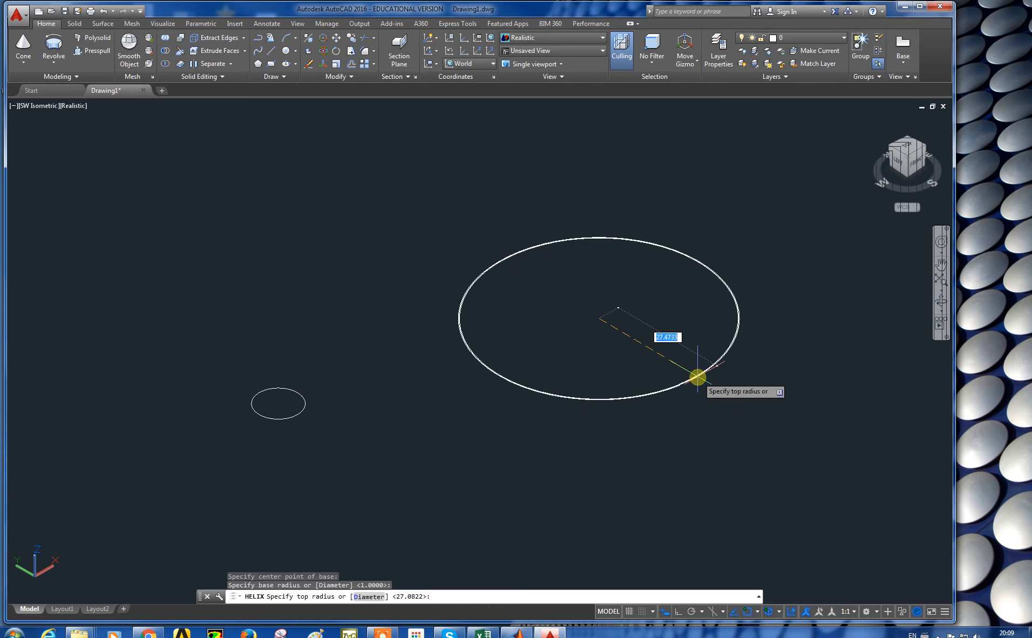
{"action": "left_click", "coordinate": [697, 374]}
{"action": "scroll", "coordinate": [615, 221], "scroll_direction": "down", "scroll_amount": 4}
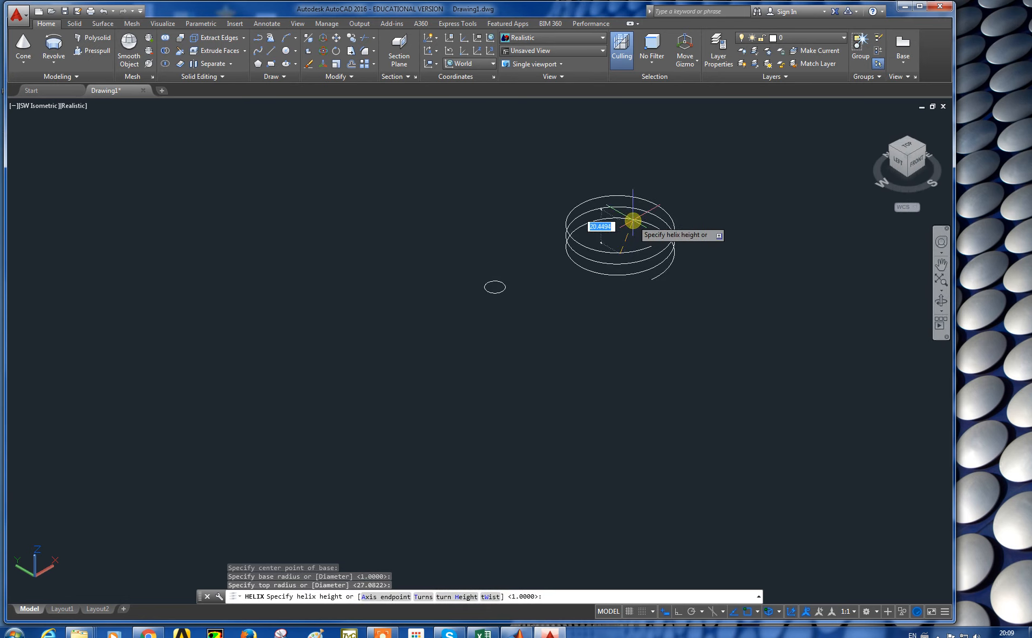
{"action": "scroll", "coordinate": [637, 218], "scroll_direction": "up", "scroll_amount": 1}
{"action": "middle_click_drag", "start_coordinate": [636, 214], "coordinate": [599, 330]}
{"action": "scroll", "coordinate": [596, 302], "scroll_direction": "up", "scroll_amount": 5}
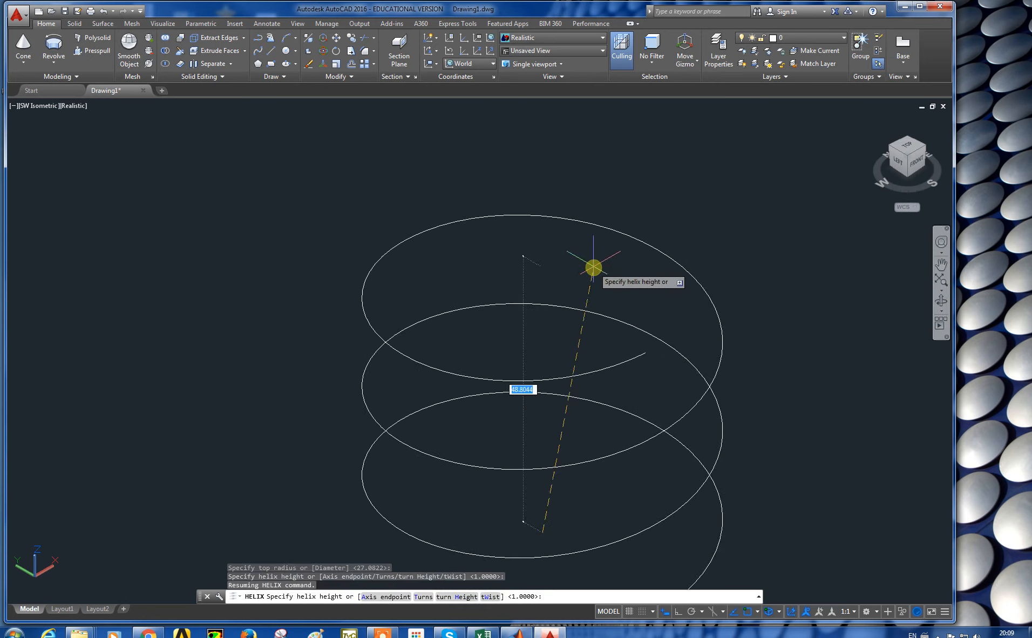
{"action": "scroll", "coordinate": [545, 155], "scroll_direction": "down", "scroll_amount": 2}
{"action": "scroll", "coordinate": [535, 236], "scroll_direction": "down", "scroll_amount": 2}
{"action": "scroll", "coordinate": [535, 236], "scroll_direction": "down", "scroll_amount": 2}
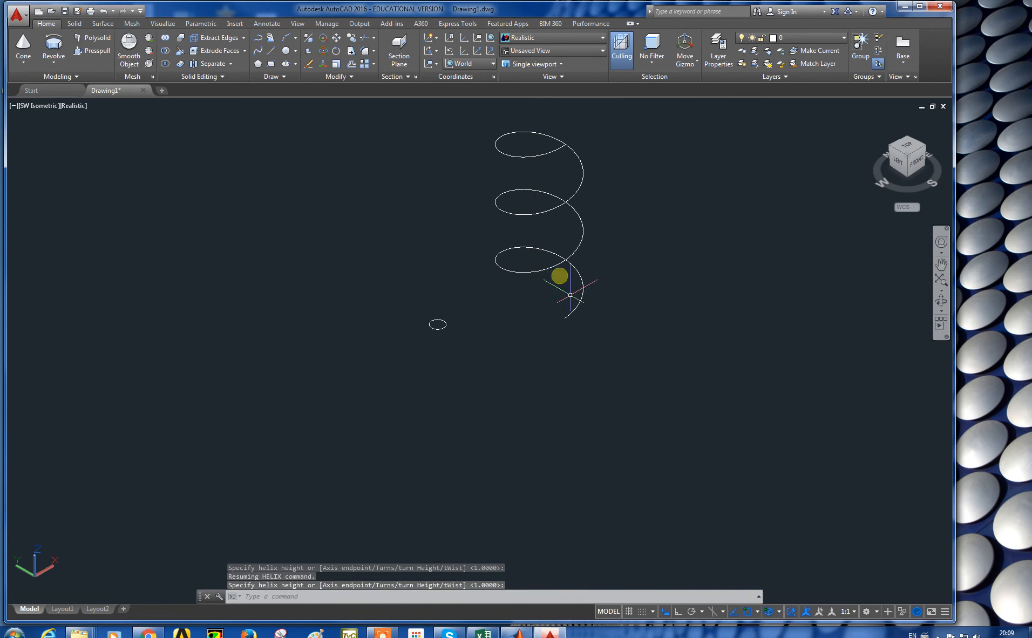
{"action": "middle_click_drag", "start_coordinate": [596, 229], "coordinate": [570, 281]}
{"action": "key", "text": "Escape"}
{"action": "key", "text": "Escape"}
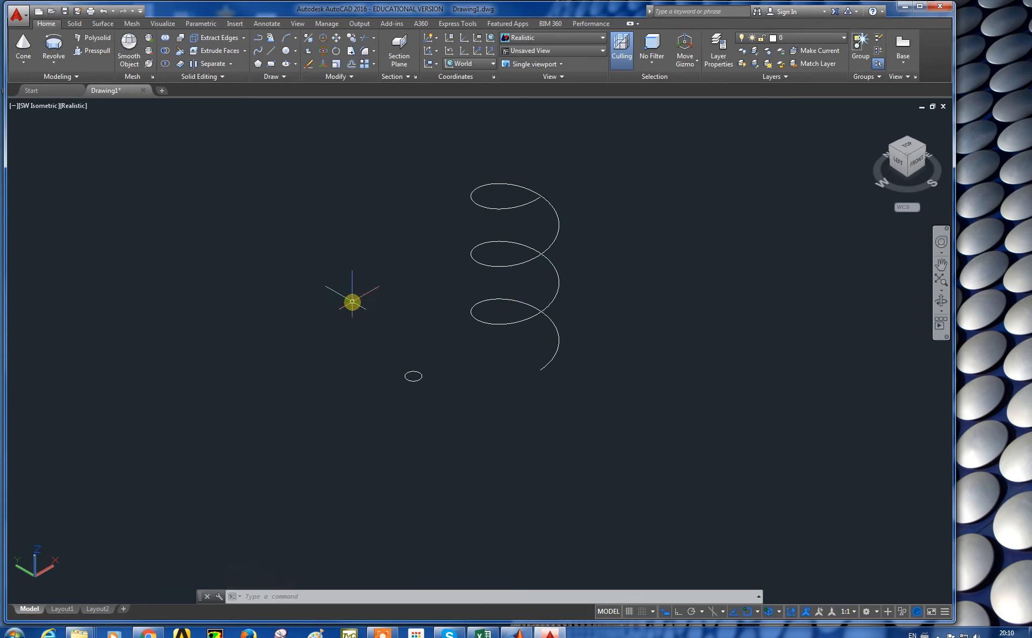
Step: Sweep the small circle along the helix path to create a coiled spring solid
{"action": "left_click", "coordinate": [78, 77]}
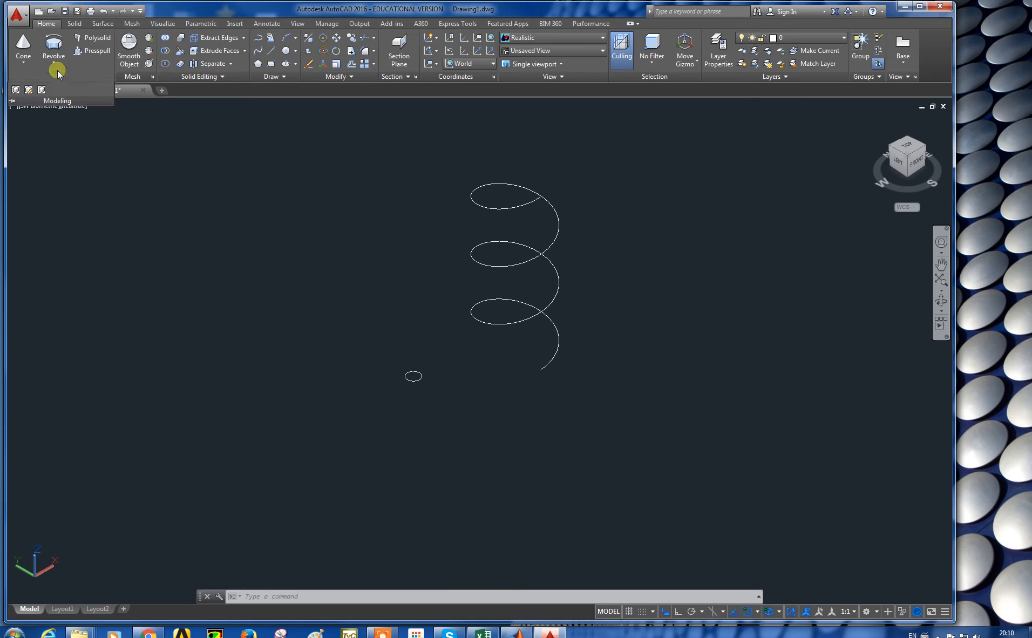
{"action": "left_click", "coordinate": [54, 64]}
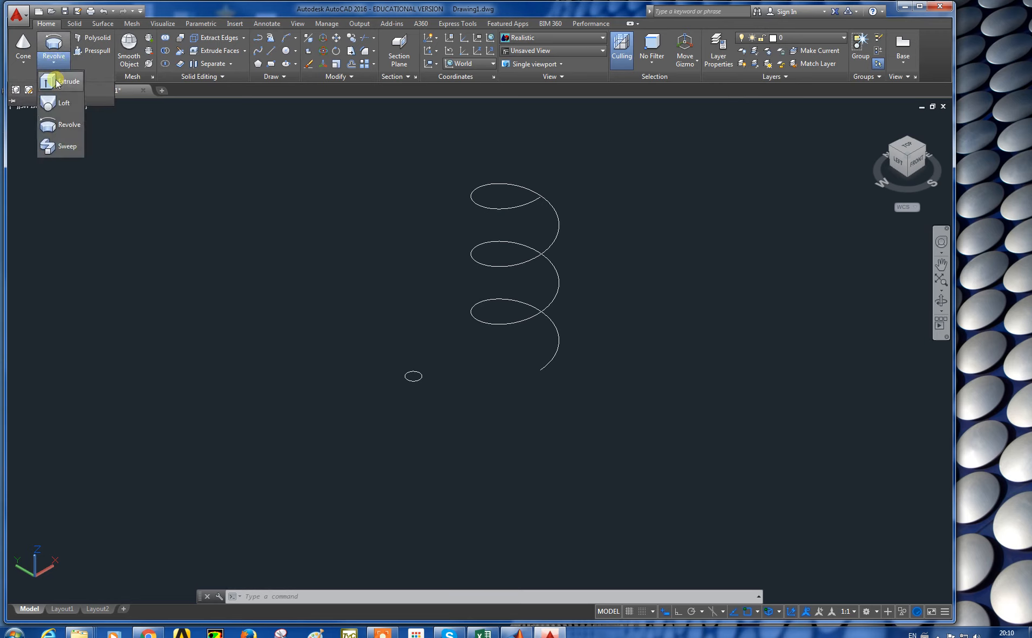
{"action": "left_click", "coordinate": [61, 147]}
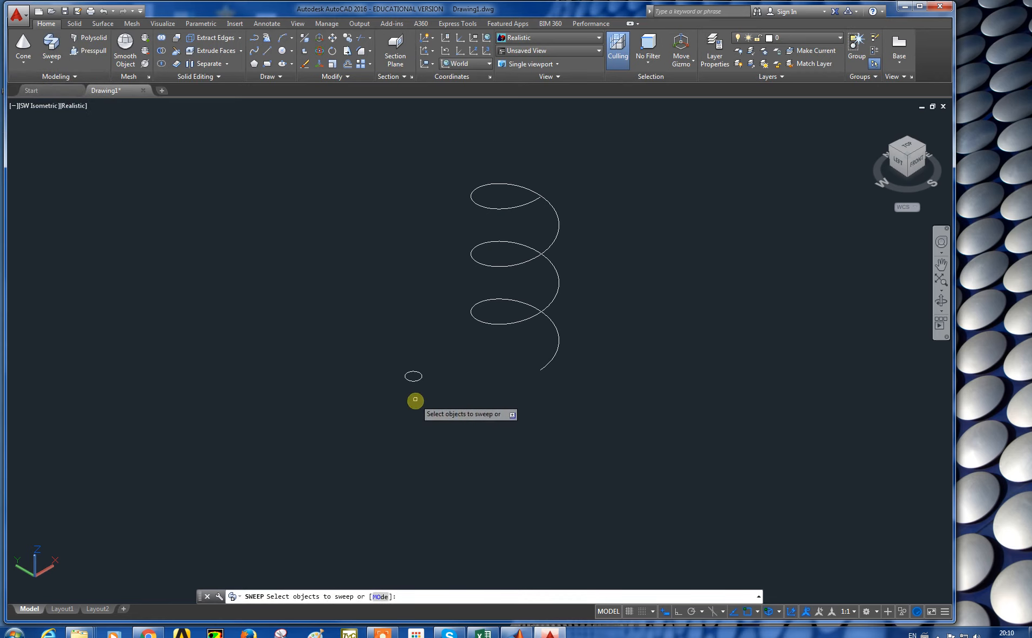
{"action": "left_click", "coordinate": [413, 376]}
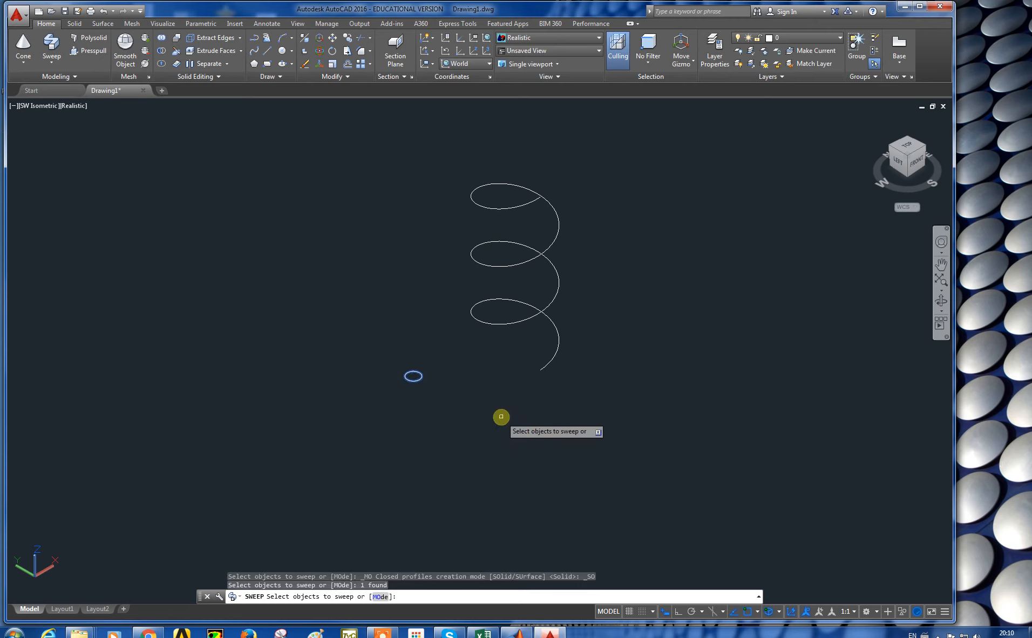
{"action": "key", "text": "Return"}
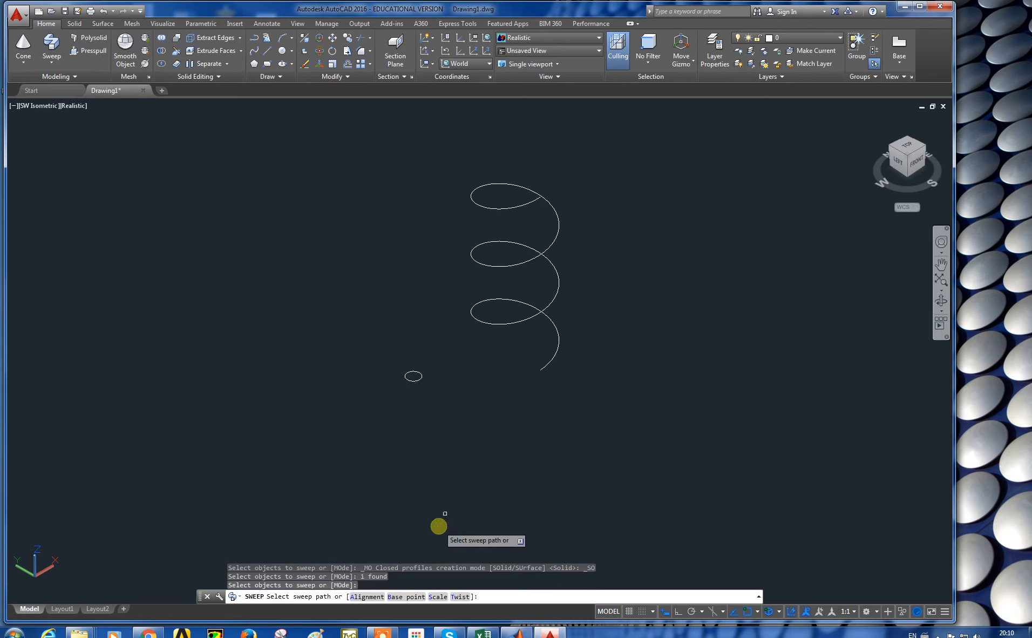
{"action": "left_click", "coordinate": [542, 370]}
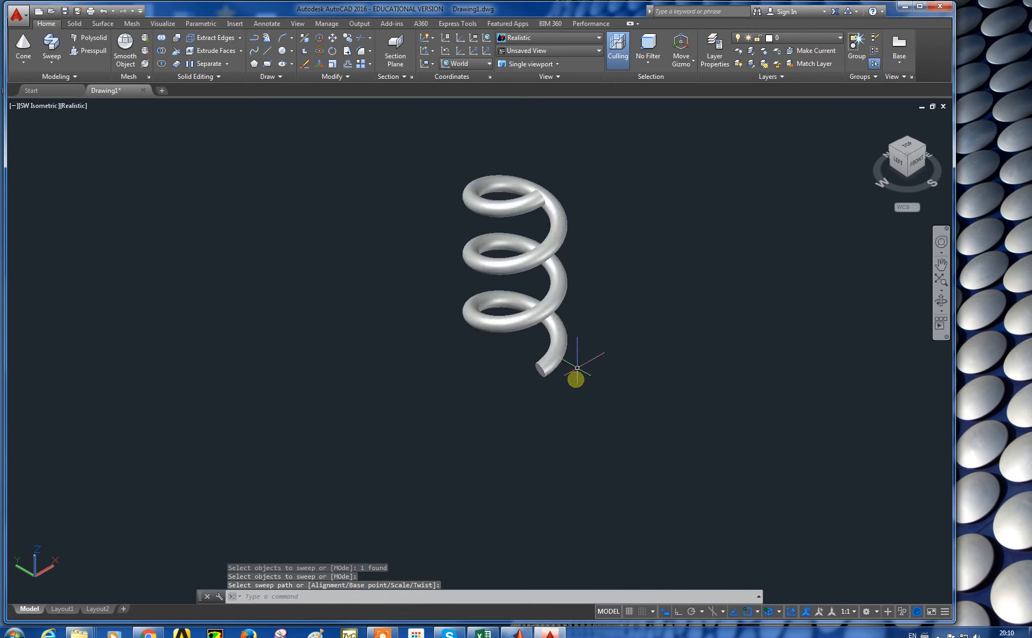
Step: Zoom and orbit around the swept spring to inspect it
{"action": "scroll", "coordinate": [581, 324], "scroll_direction": "up", "scroll_amount": 4}
{"action": "scroll", "coordinate": [551, 289], "scroll_direction": "down", "scroll_amount": 4}
{"action": "middle_click_drag", "start_coordinate": [552, 274], "coordinate": [562, 327]}
{"action": "scroll", "coordinate": [519, 323], "scroll_direction": "up", "scroll_amount": 3}
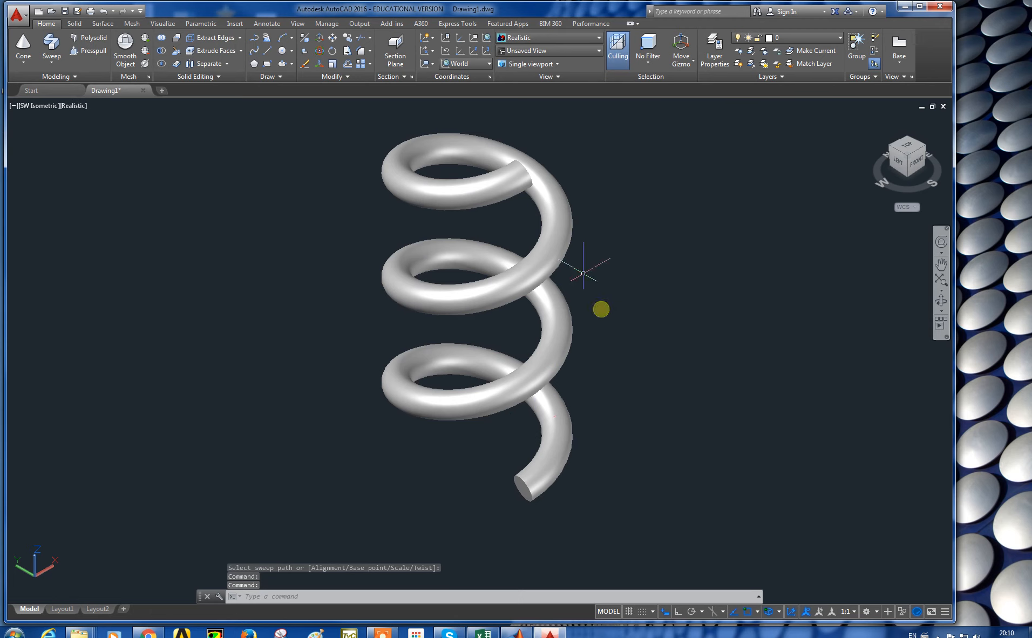
{"action": "middle_click_drag", "start_coordinate": [550, 268], "coordinate": [493, 283]}
{"action": "left_click", "coordinate": [443, 245]}
{"action": "left_click", "coordinate": [420, 254]}
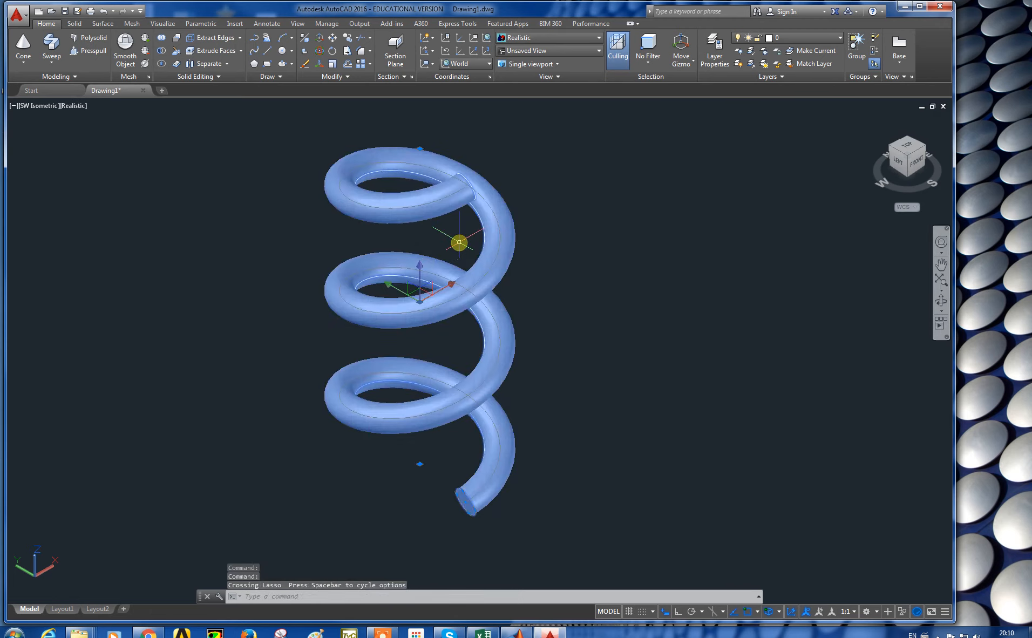
{"action": "key", "text": "Escape"}
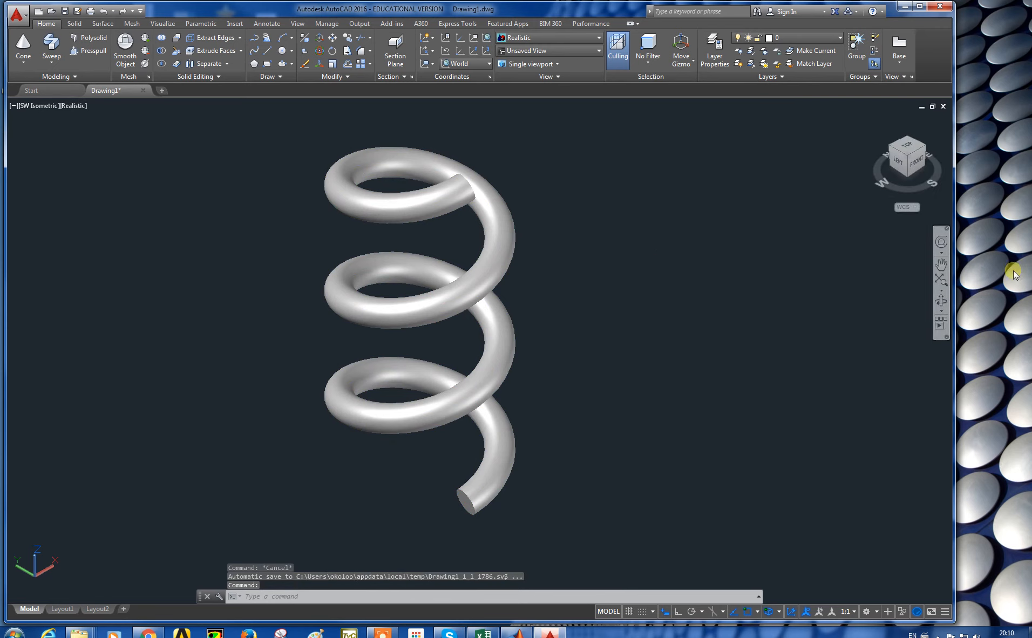
{"action": "key", "text": "Escape"}
{"action": "key", "text": "Escape"}
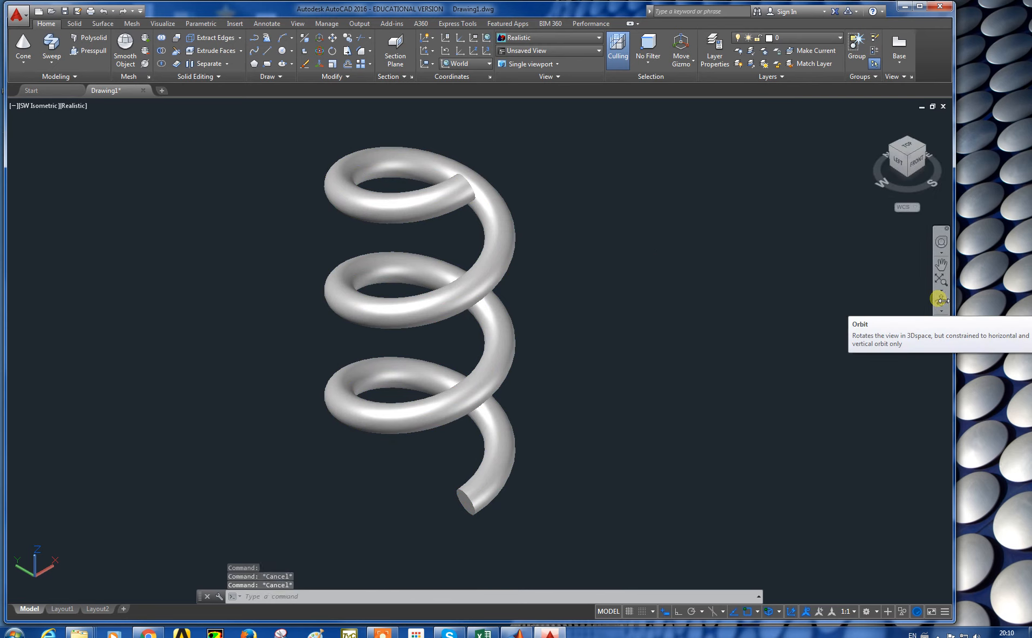
{"action": "left_click", "coordinate": [941, 300]}
{"action": "left_click_drag", "start_coordinate": [532, 235], "coordinate": [533, 258]}
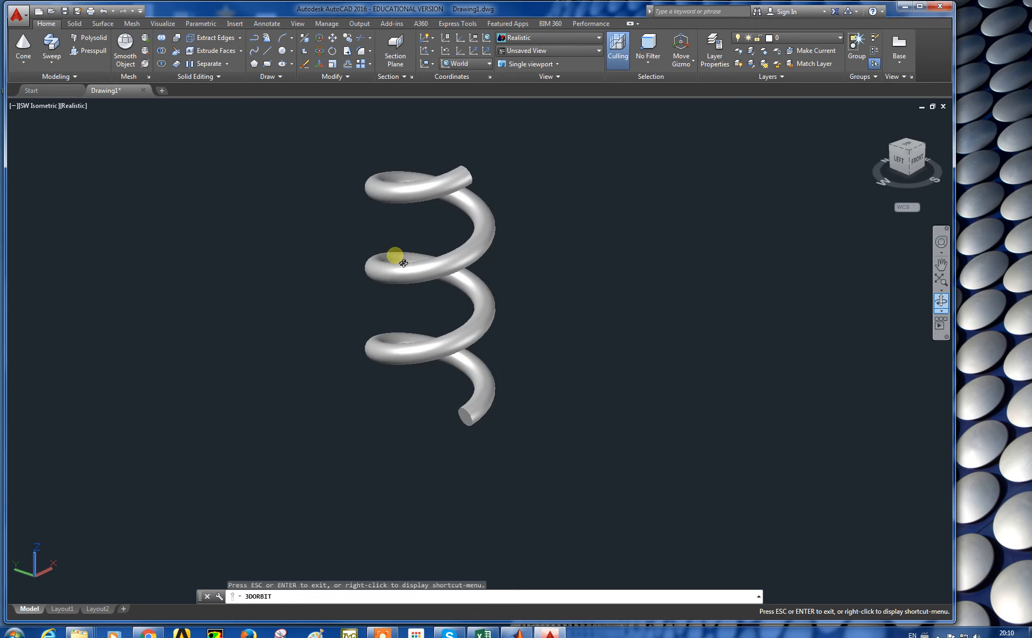
{"action": "key", "text": "Escape"}
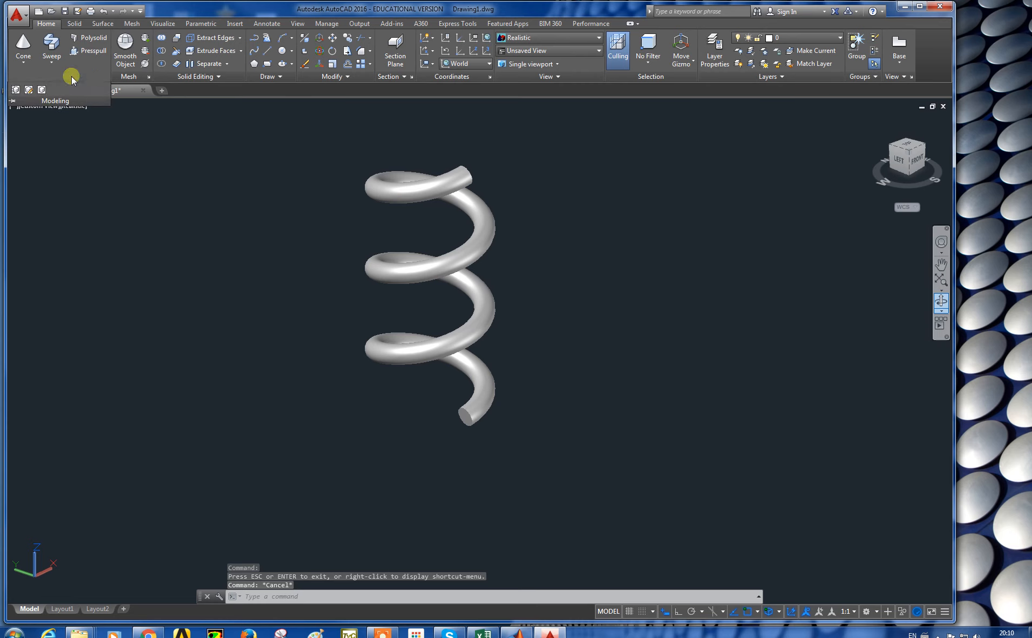
Step: Select the spring solid and delete it
{"action": "left_click", "coordinate": [53, 61]}
{"action": "left_click", "coordinate": [69, 82]}
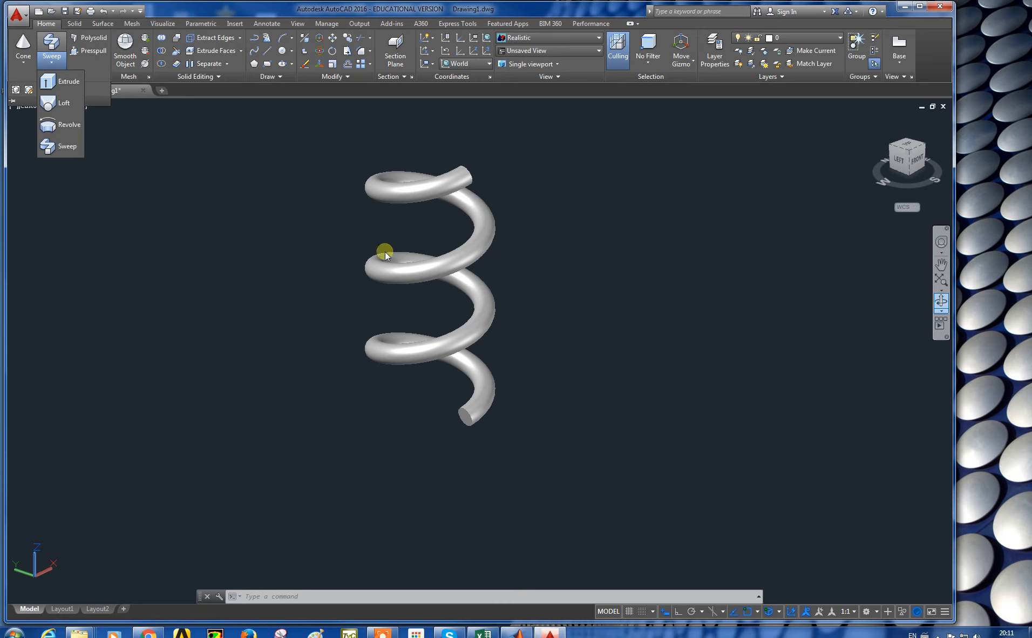
{"action": "key", "text": "Escape"}
{"action": "key", "text": "Escape"}
{"action": "left_click", "coordinate": [414, 184]}
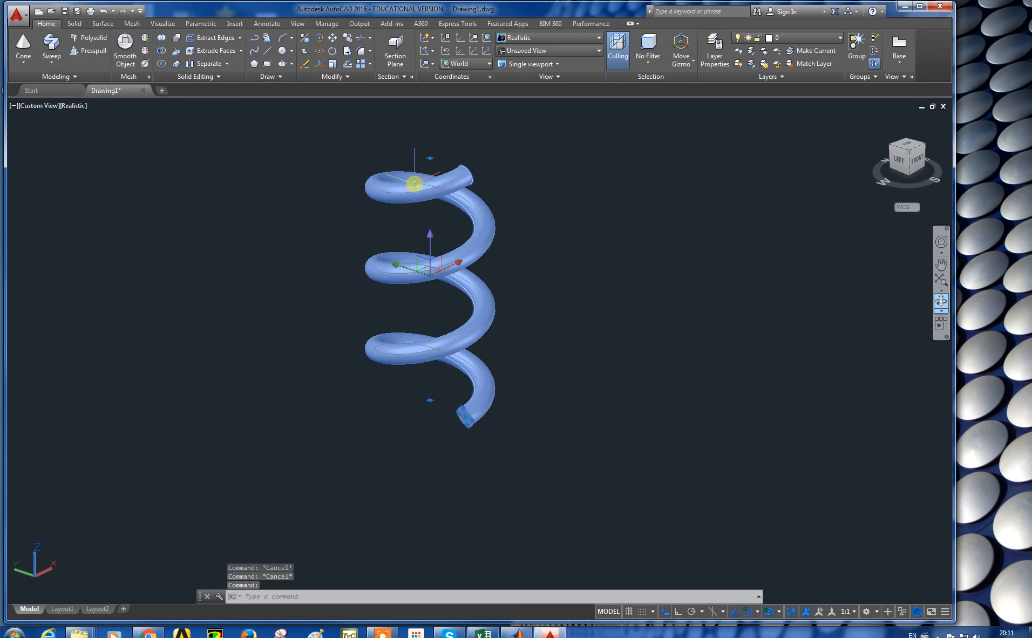
{"action": "key", "text": "Delete"}
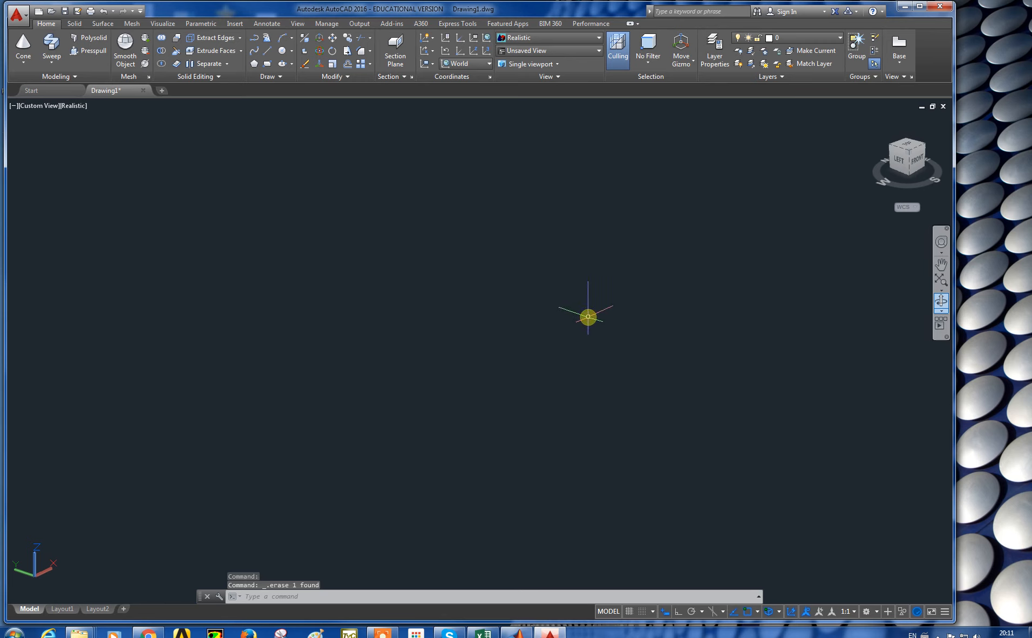
Step: Return the viewport to the Top view and reset the UCS to World
{"action": "left_click", "coordinate": [40, 106]}
{"action": "left_click", "coordinate": [41, 104]}
{"action": "left_click", "coordinate": [41, 105]}
{"action": "left_click", "coordinate": [41, 105]}
{"action": "left_click", "coordinate": [84, 133]}
{"action": "left_click", "coordinate": [920, 209]}
{"action": "left_click", "coordinate": [916, 219]}
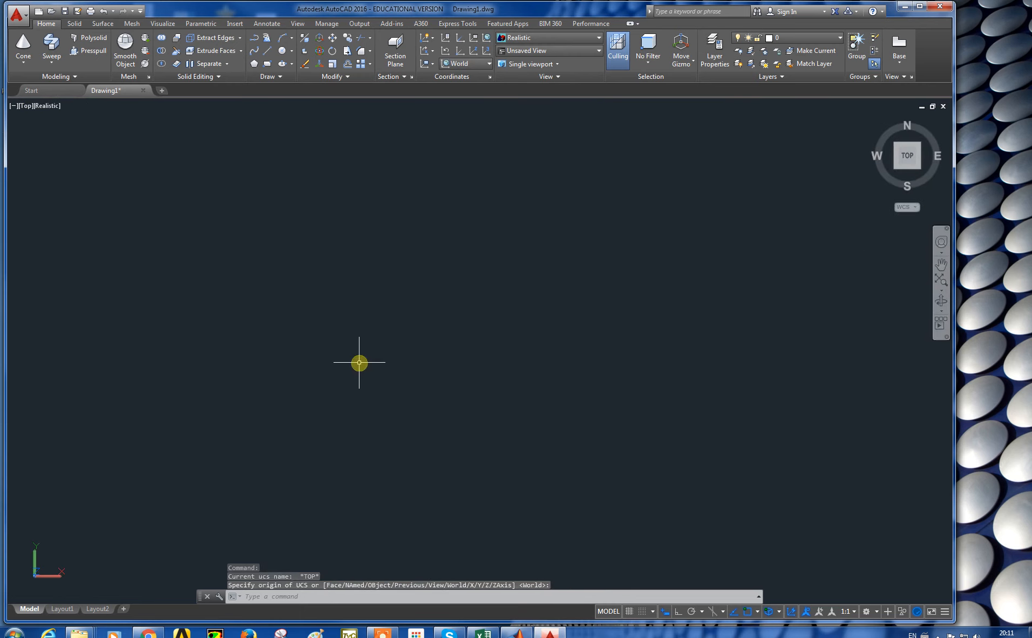